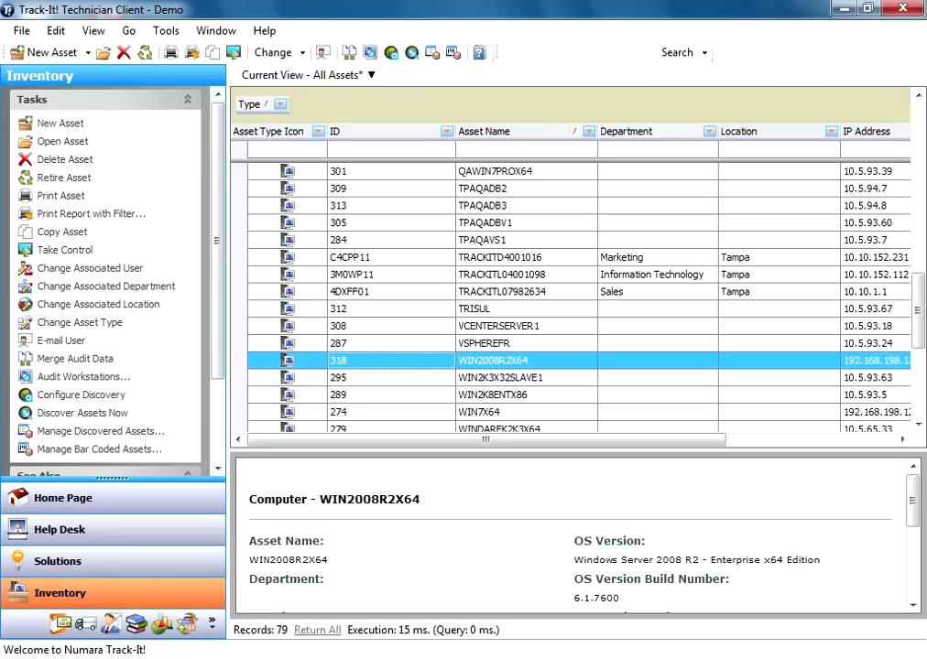
Switch to Windows Explorer, reveal the Track-It! Server folder's full path, and launch Audit.exe from that folder.
key("alt+Tab")
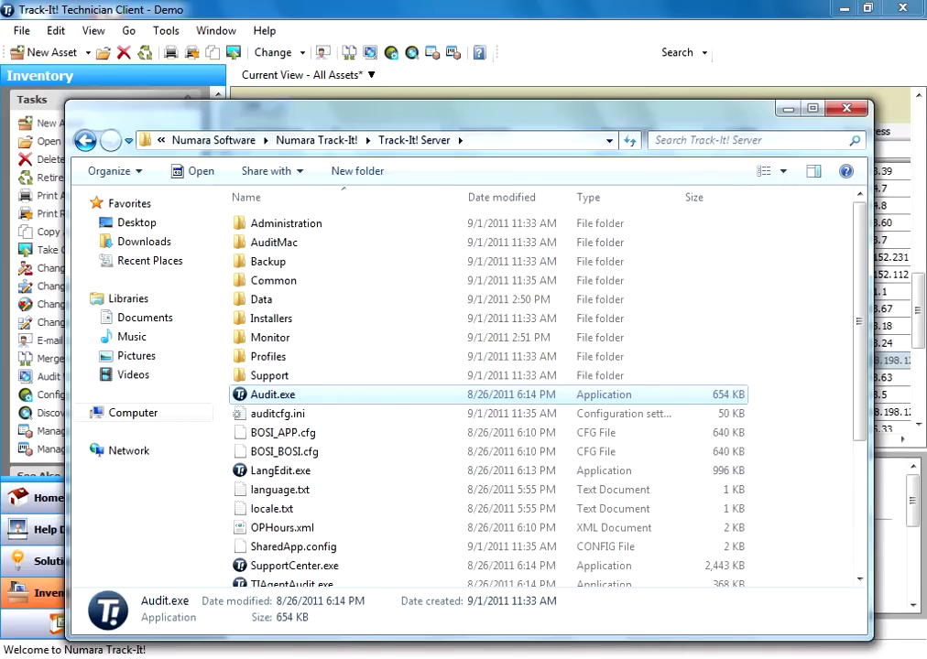
left_click(536, 141)
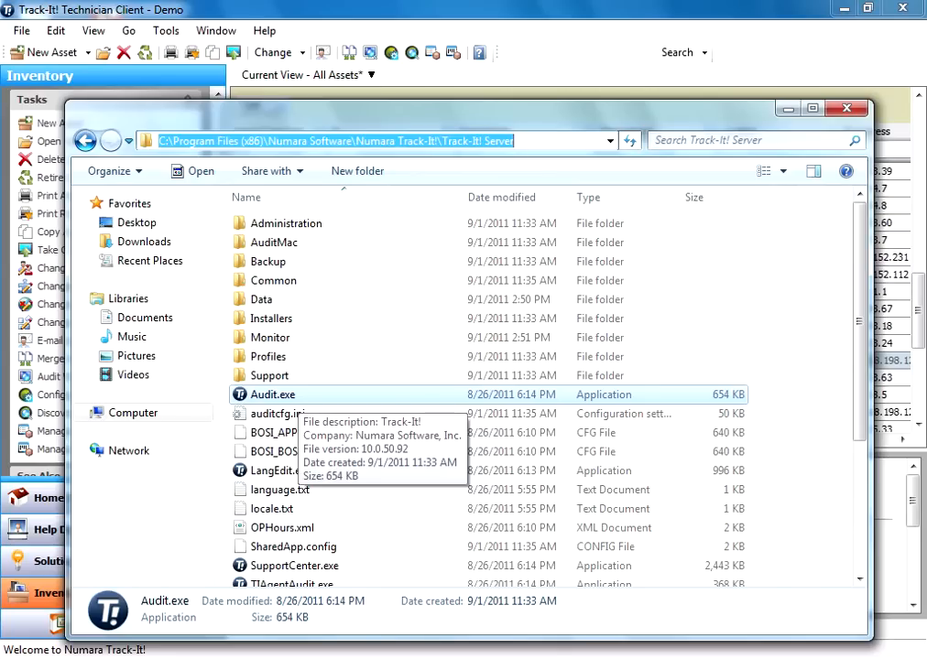
left_click(297, 396)
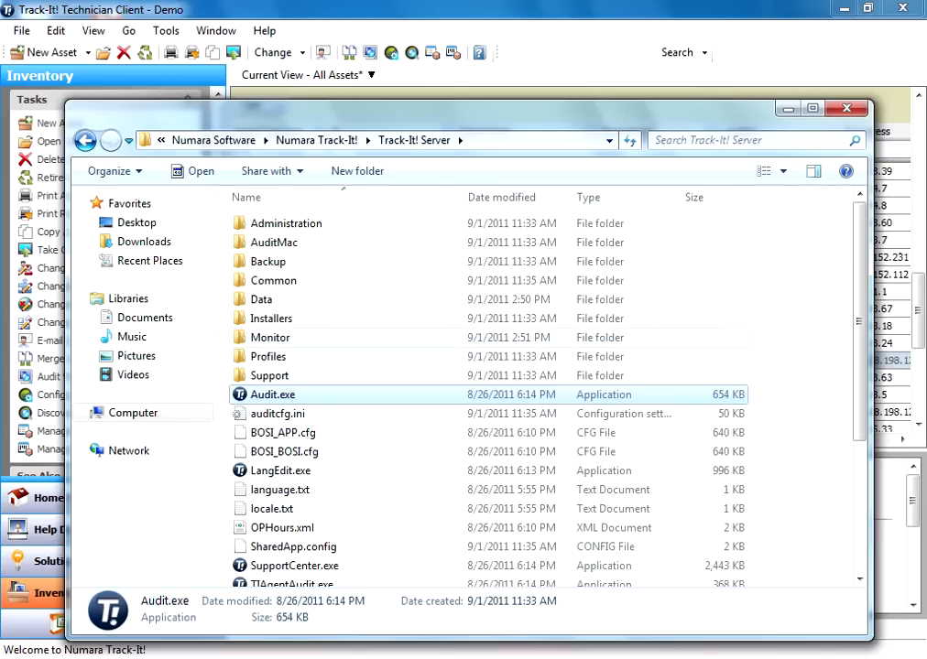
double_click(295, 396)
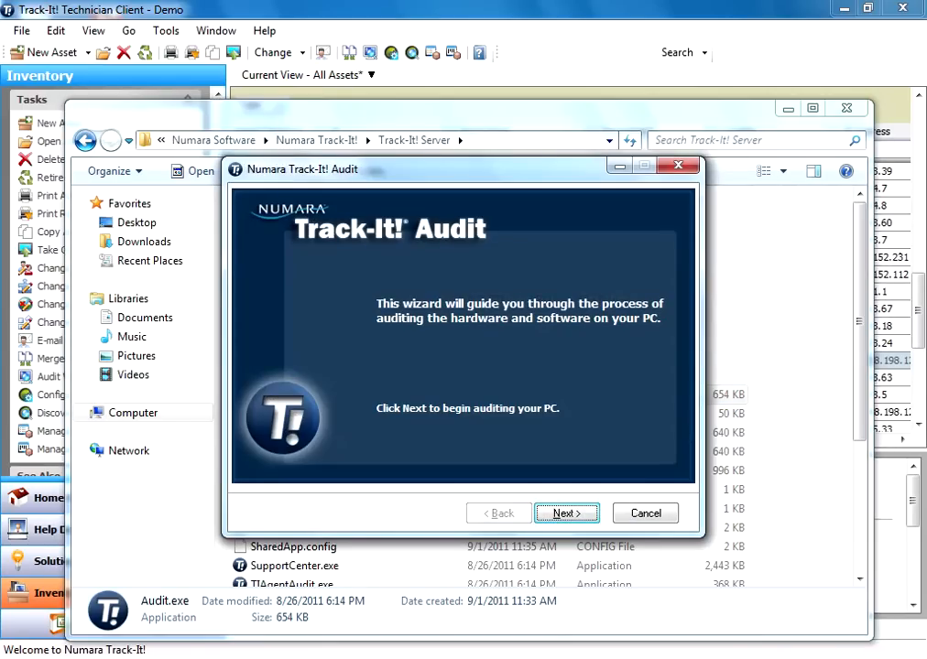
Audit this PC with the Track-It! Audit wizard, finish the wizard and close the Track-It! Server folder window.
key("Return")
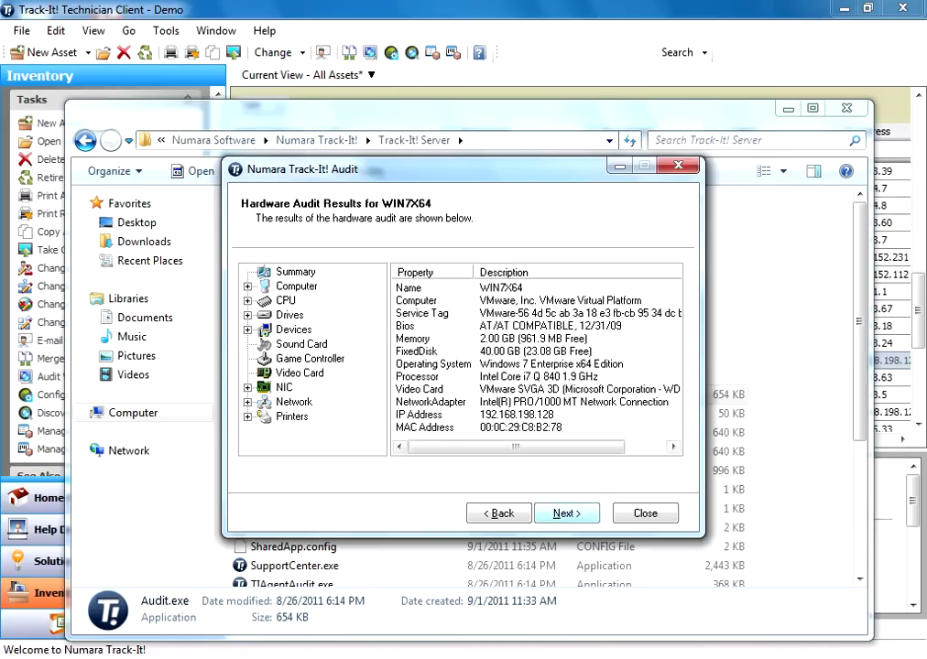
left_click(566, 513)
left_click(566, 512)
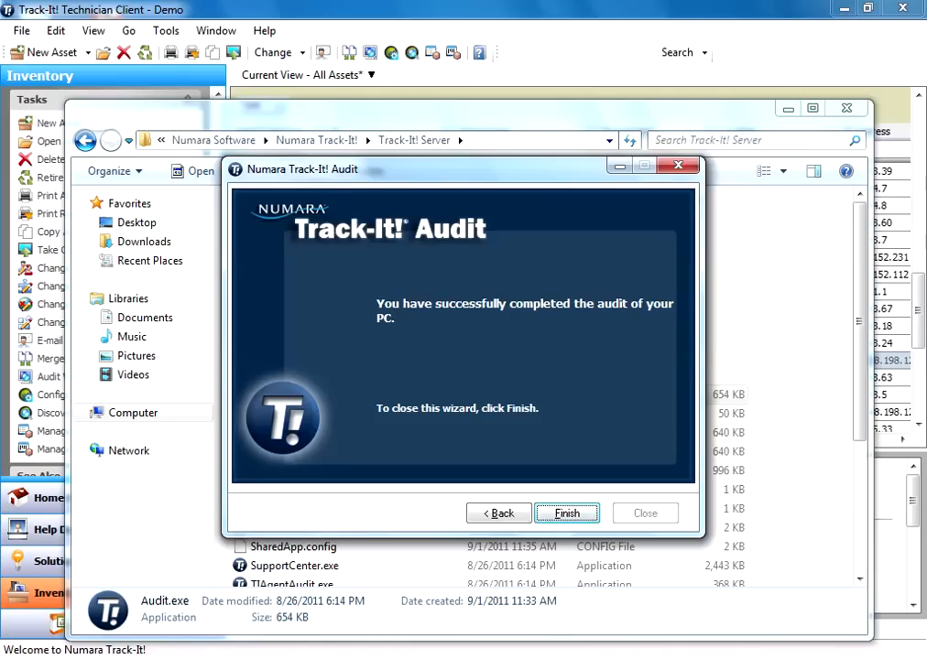
left_click(567, 513)
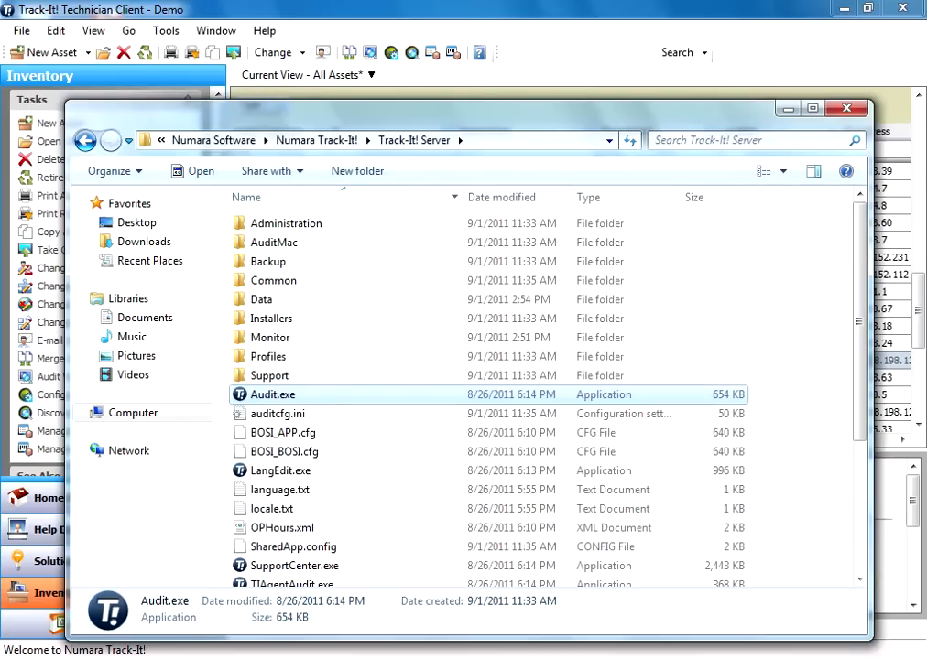
left_click(846, 108)
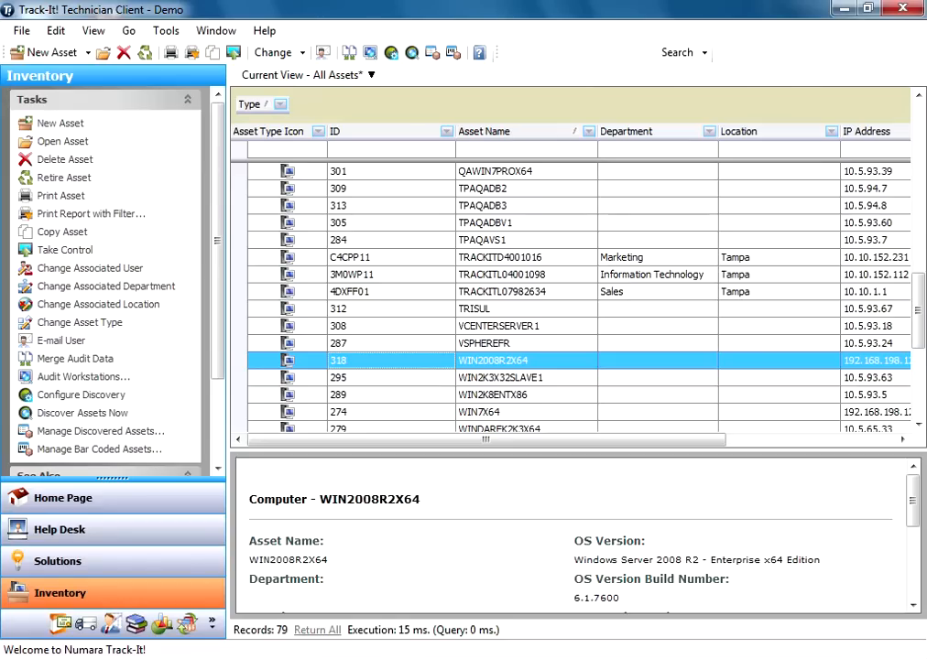
left_click(502, 275)
left_click(391, 378, "shift")
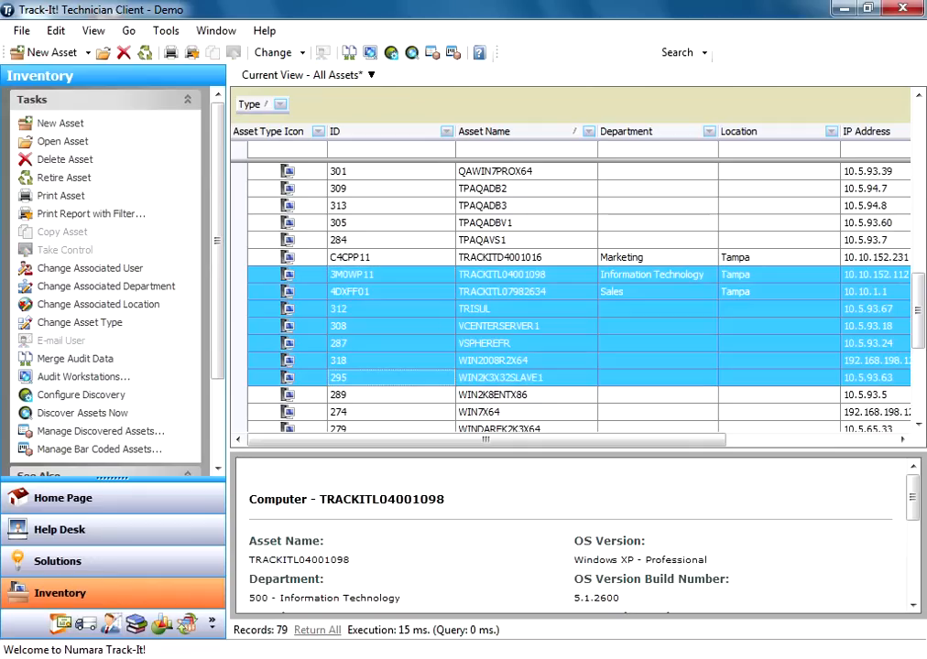
right_click(399, 377)
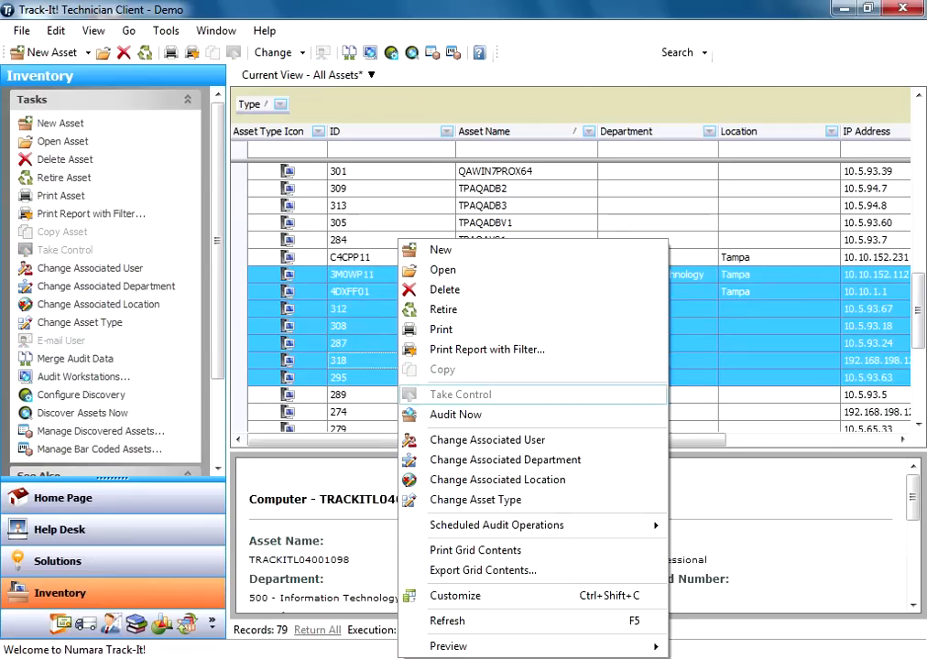
left_click(385, 377)
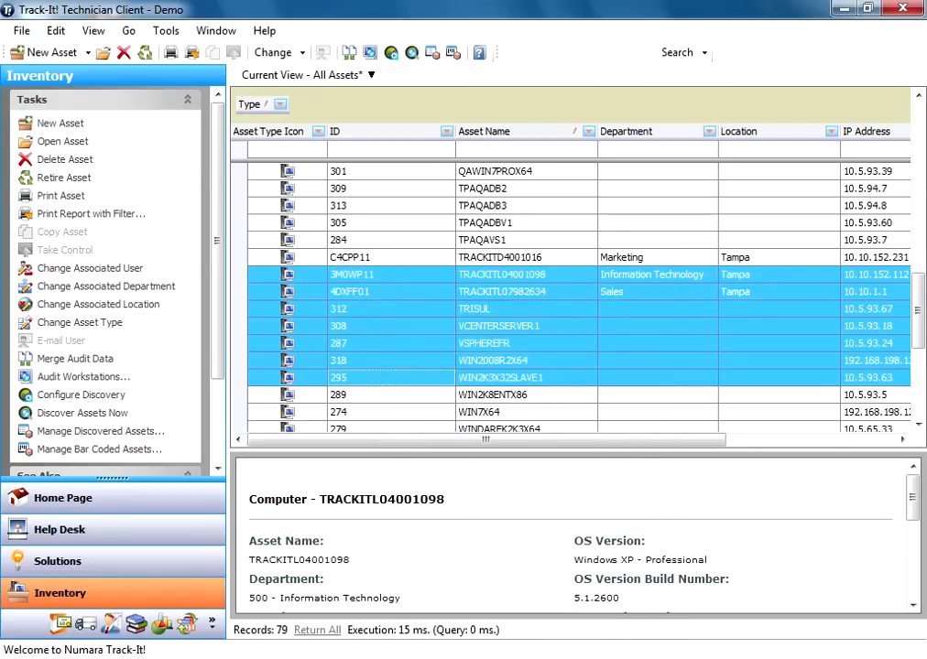
left_click(389, 395)
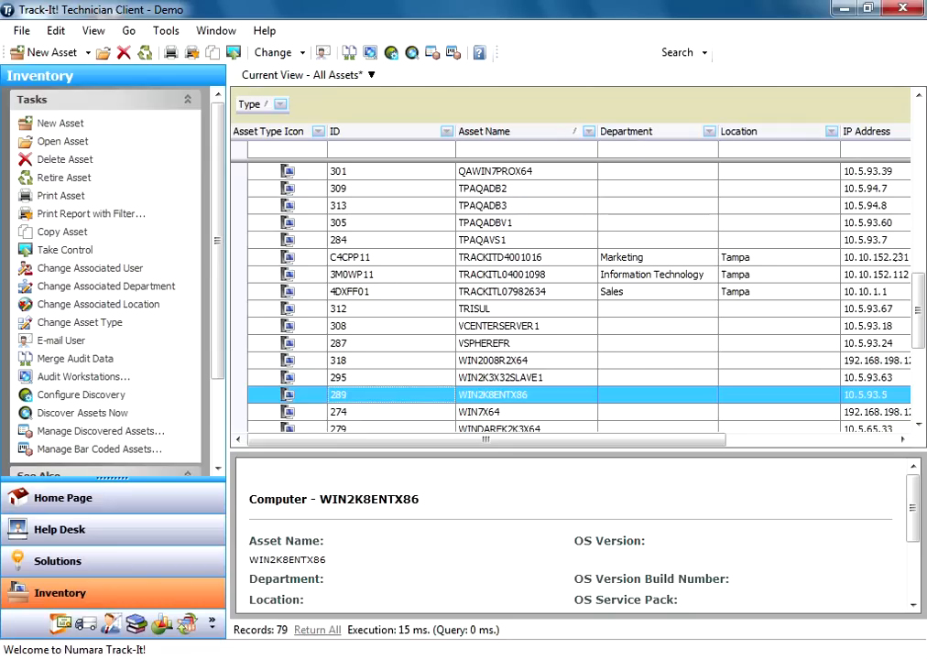
Request an immediate audit of the WIN2008R2X64 asset and agree to enter the remote installation credentials.
left_click(389, 361)
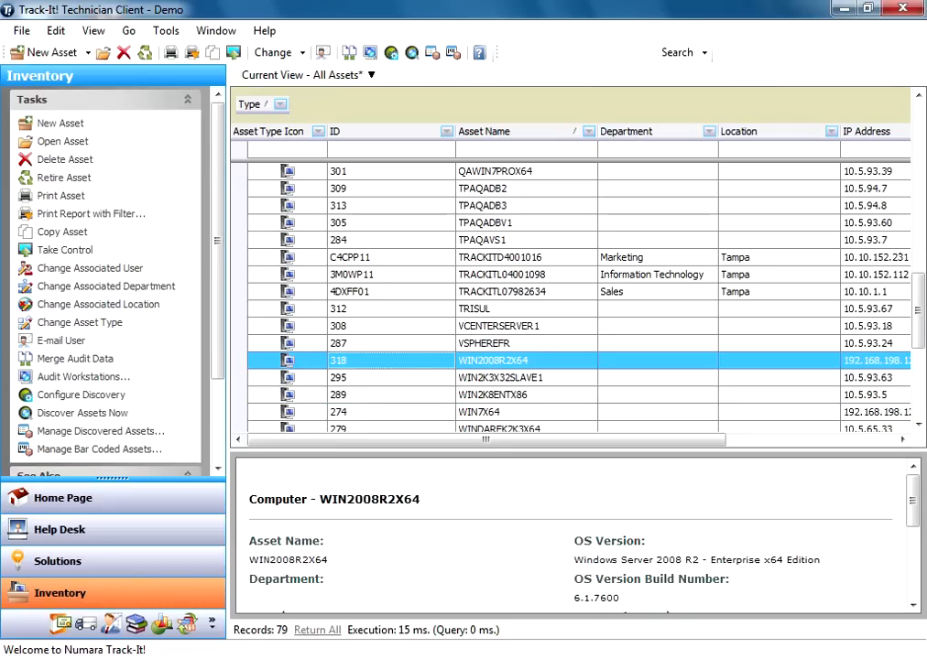
right_click(424, 360)
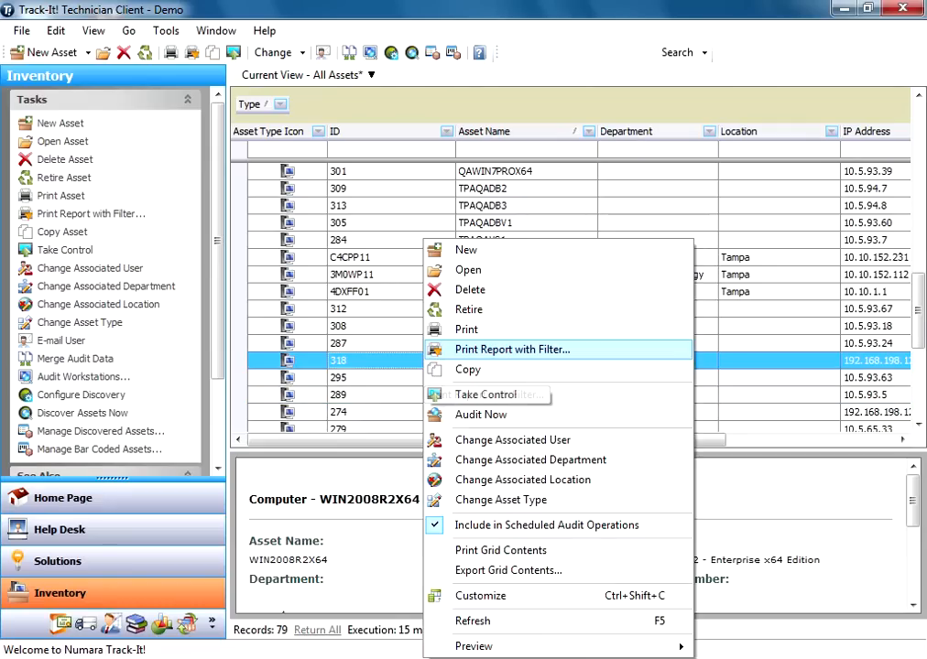
right_click(407, 361)
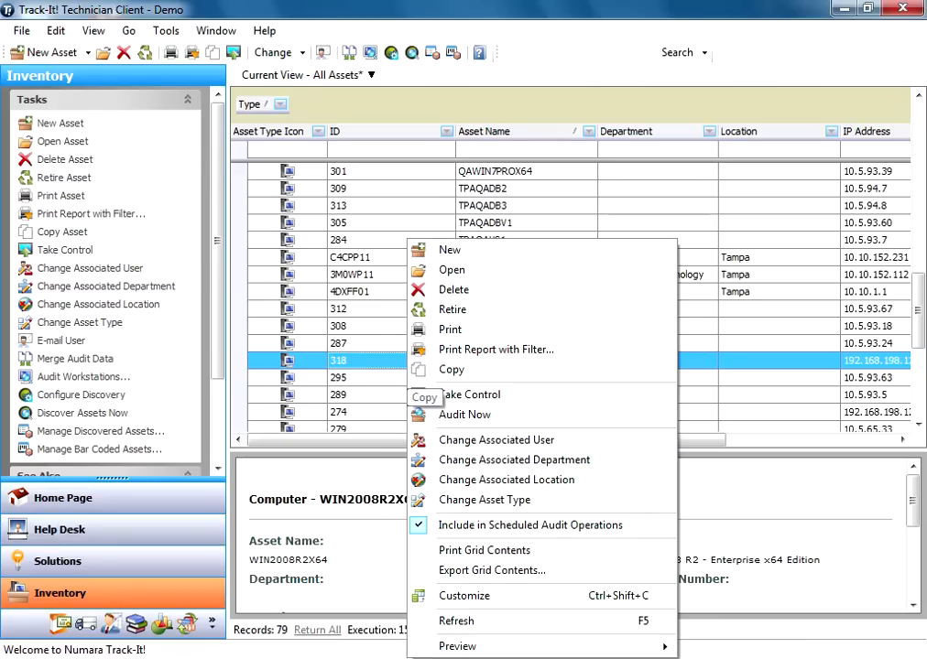
left_click(465, 415)
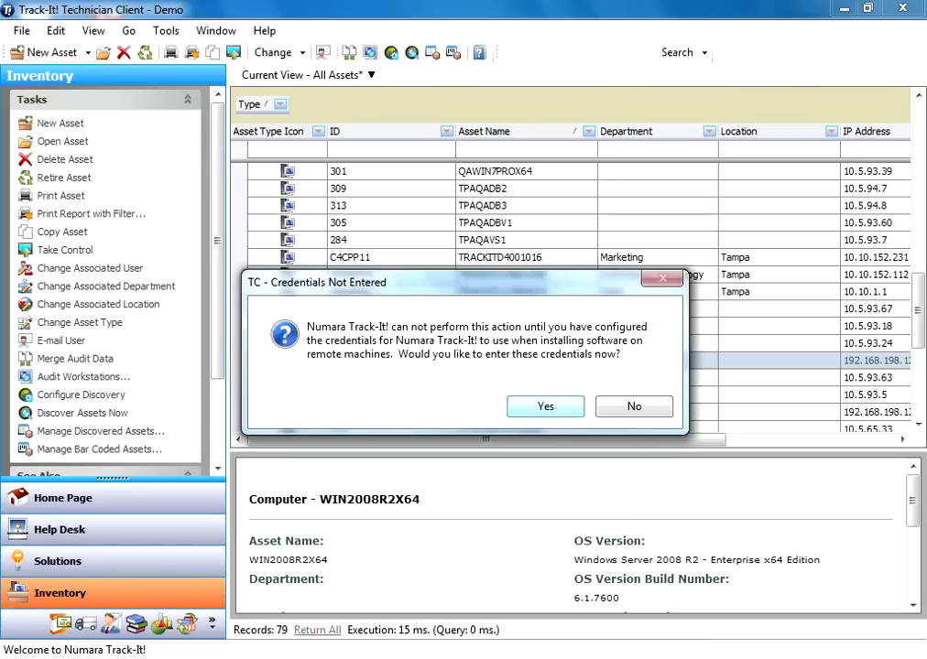
key("Return")
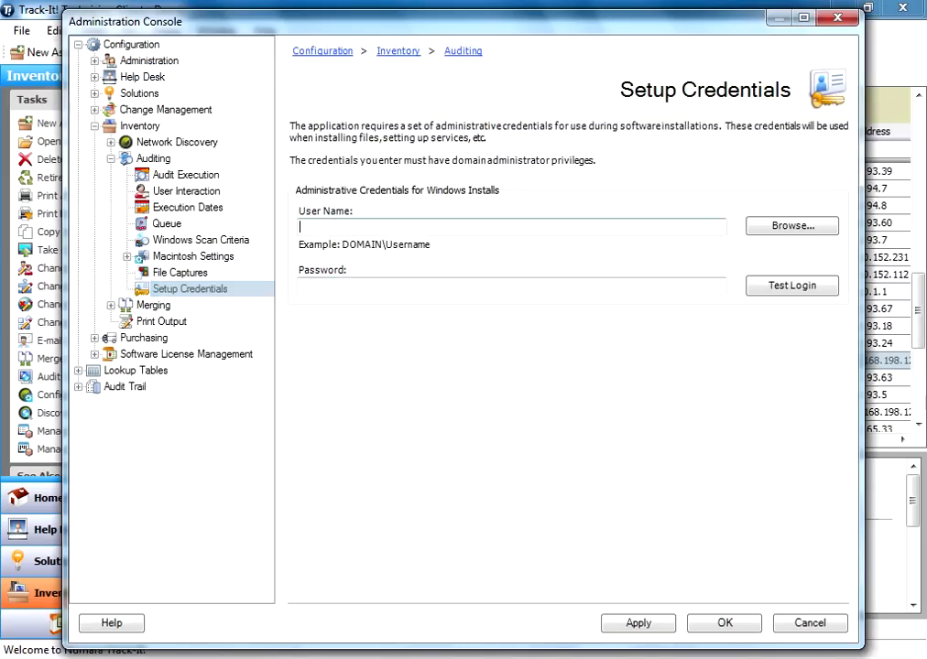
Enter qalab\administrator and the account password as the Windows install credentials, test the login and save them.
type("q")
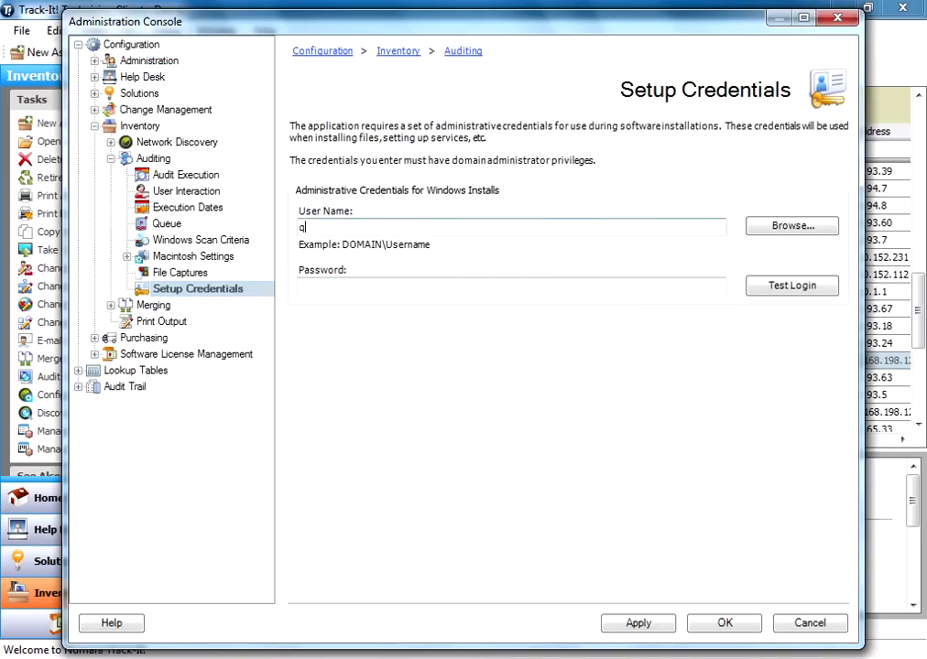
type("alab\\administrator")
left_click(391, 287)
type("**")
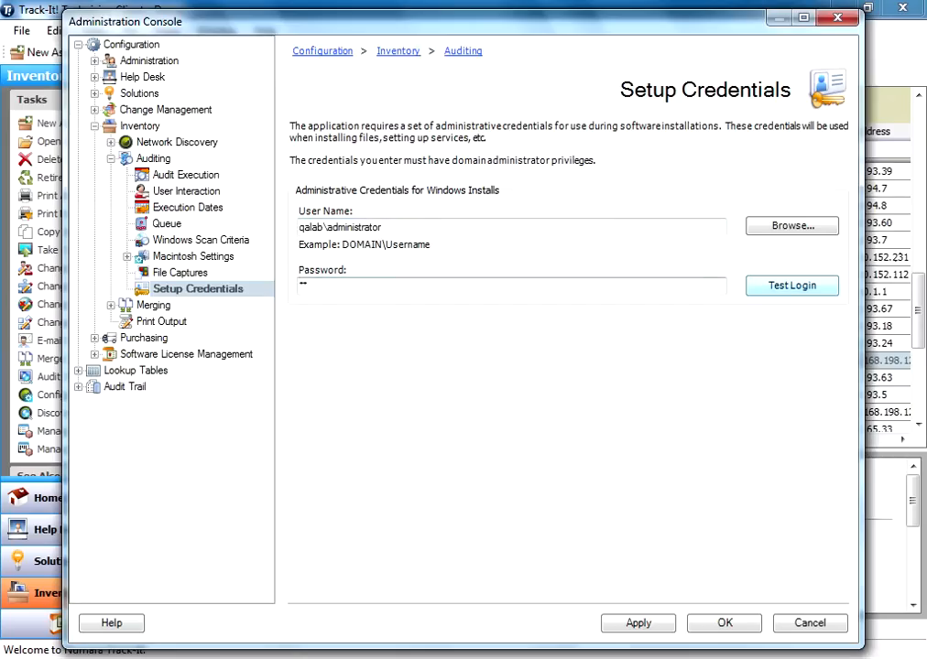
left_click(792, 286)
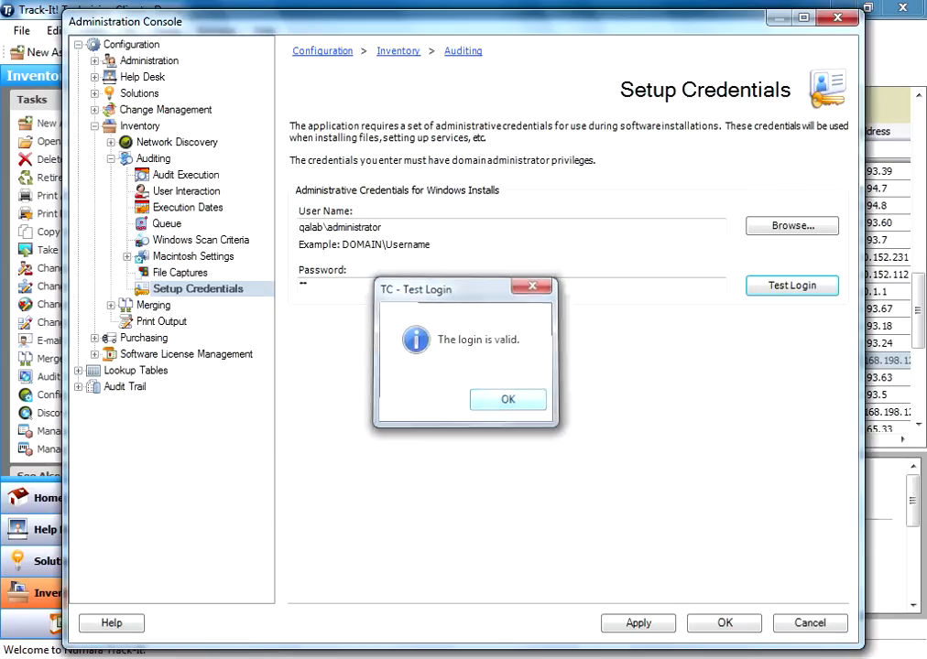
key("Return")
left_click(724, 624)
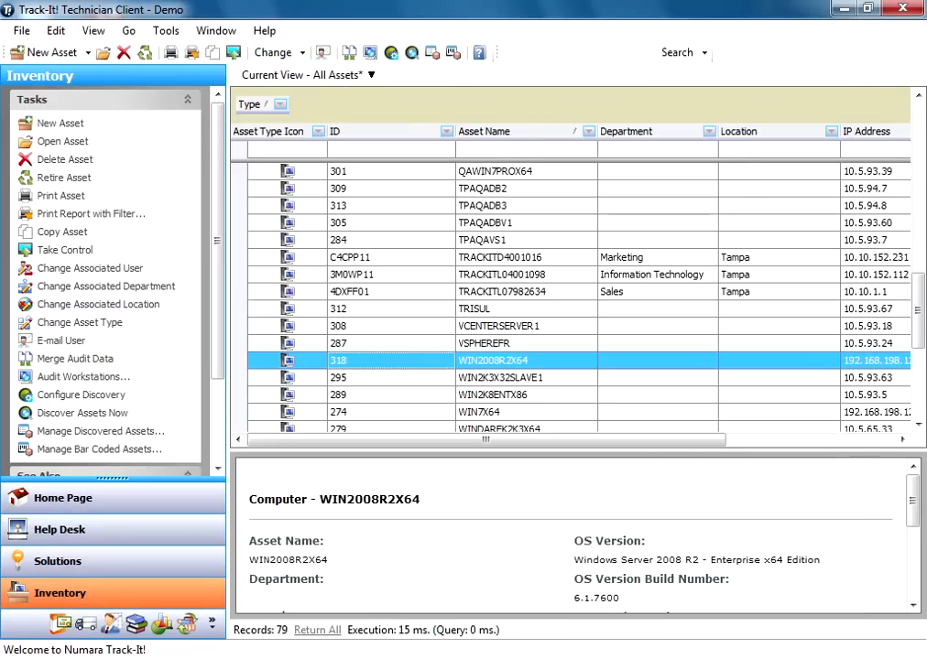
Start an immediate audit of the WIN2008R2X64 asset and minimize the Audit Workstation progress window.
right_click(421, 360)
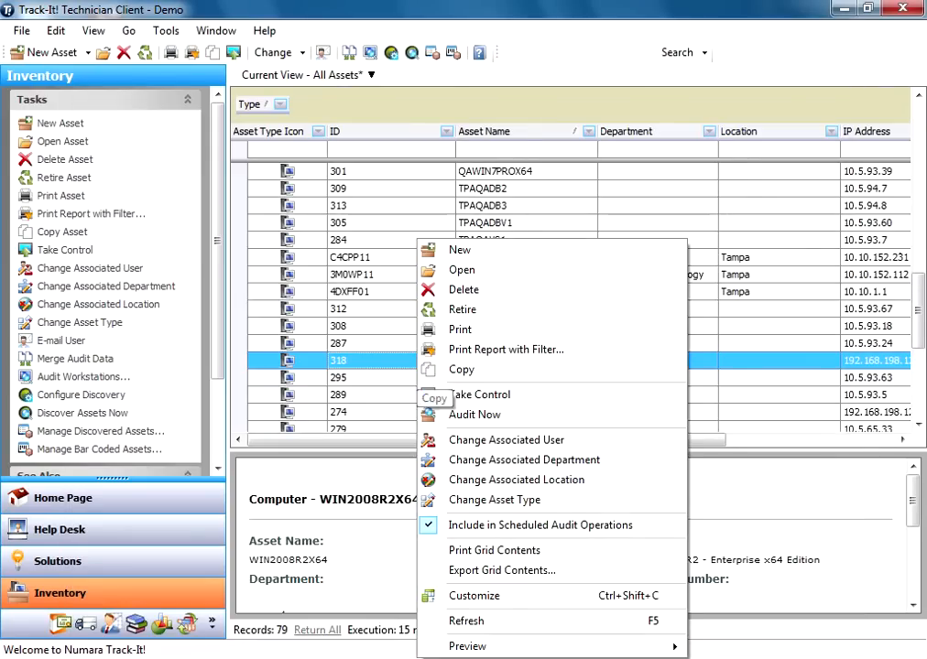
left_click(449, 472)
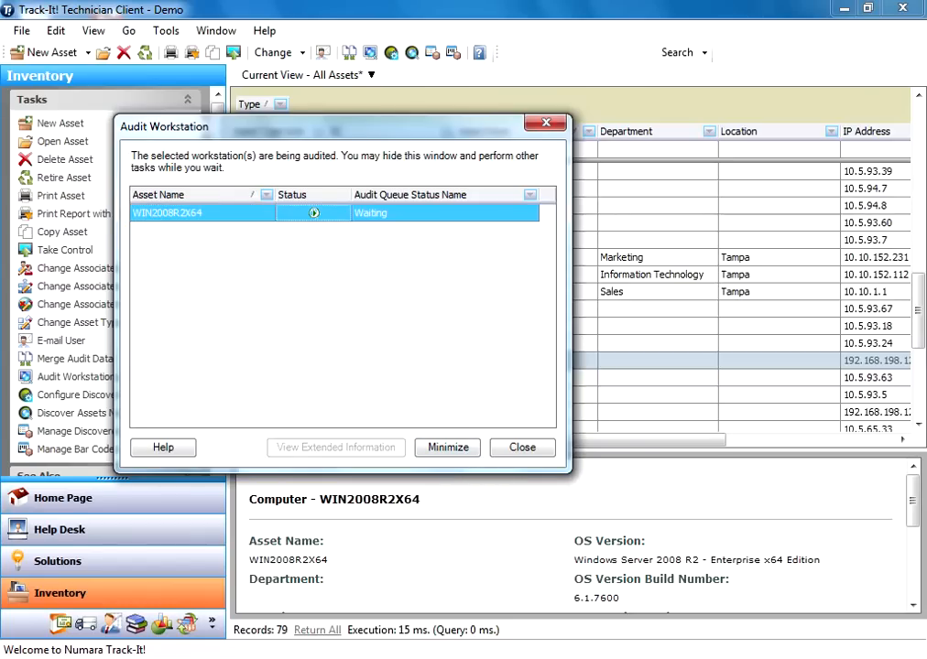
left_click(448, 446)
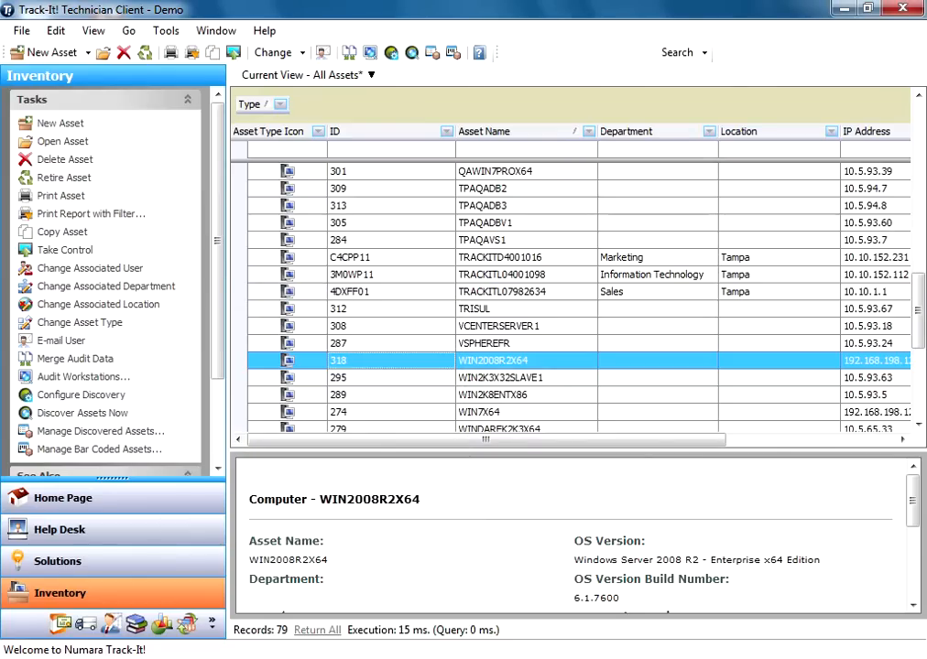
Open the WIN2008R2X64 asset record and examine its hardware audit details, including computer, CPU, operating system and memory.
double_click(392, 361)
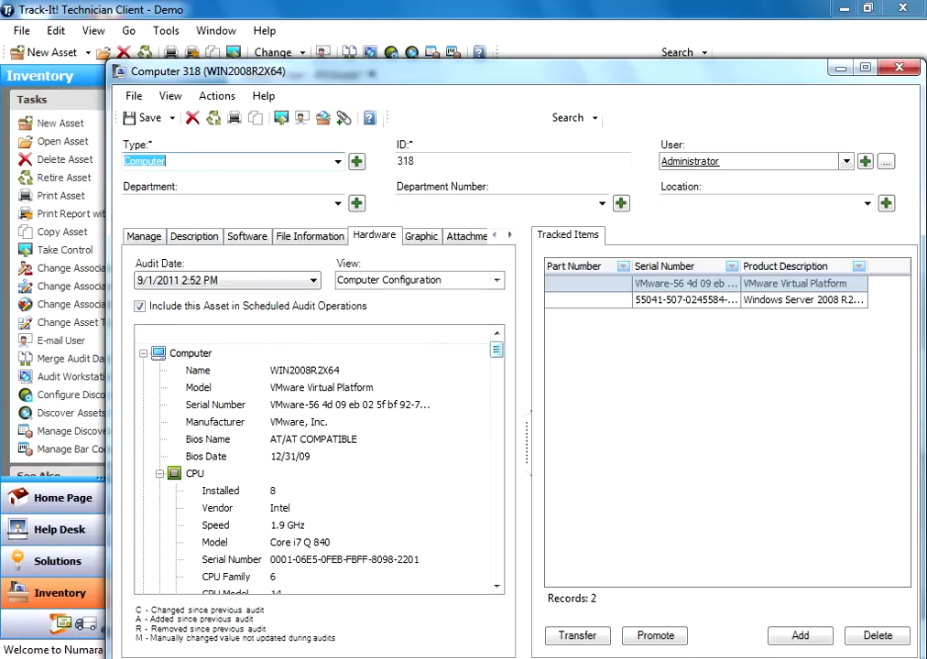
scroll(318, 458, "down", 1)
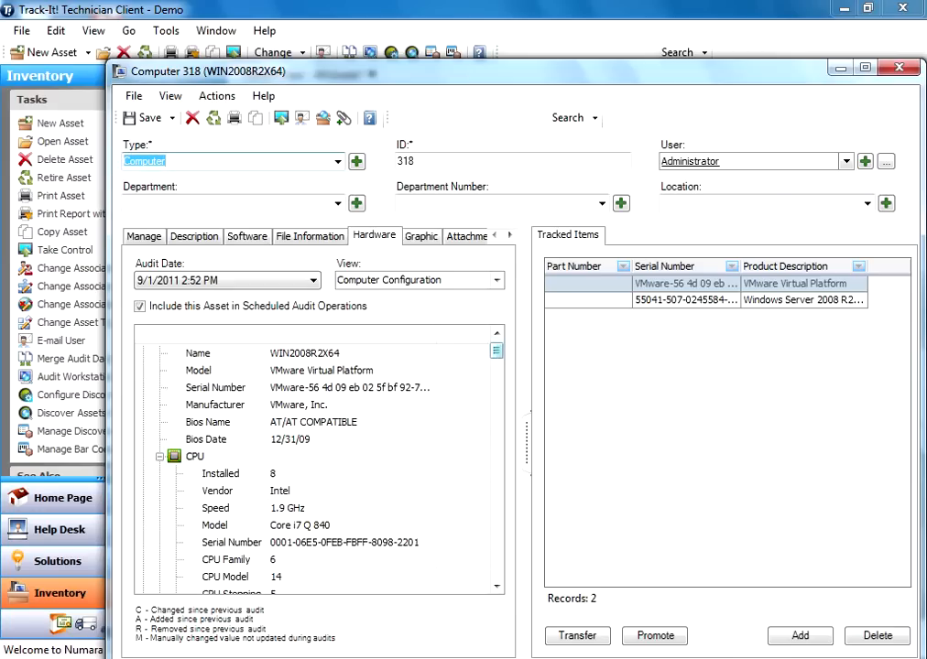
scroll(319, 458, "down", 2)
scroll(318, 457, "down", 10)
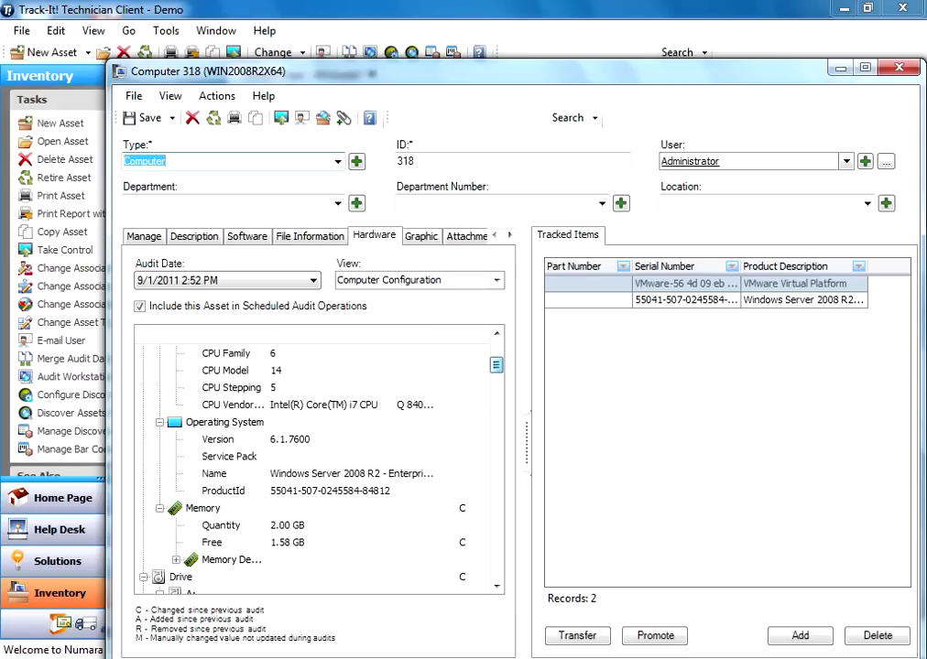
scroll(319, 458, "down", 4)
scroll(319, 458, "up", 13)
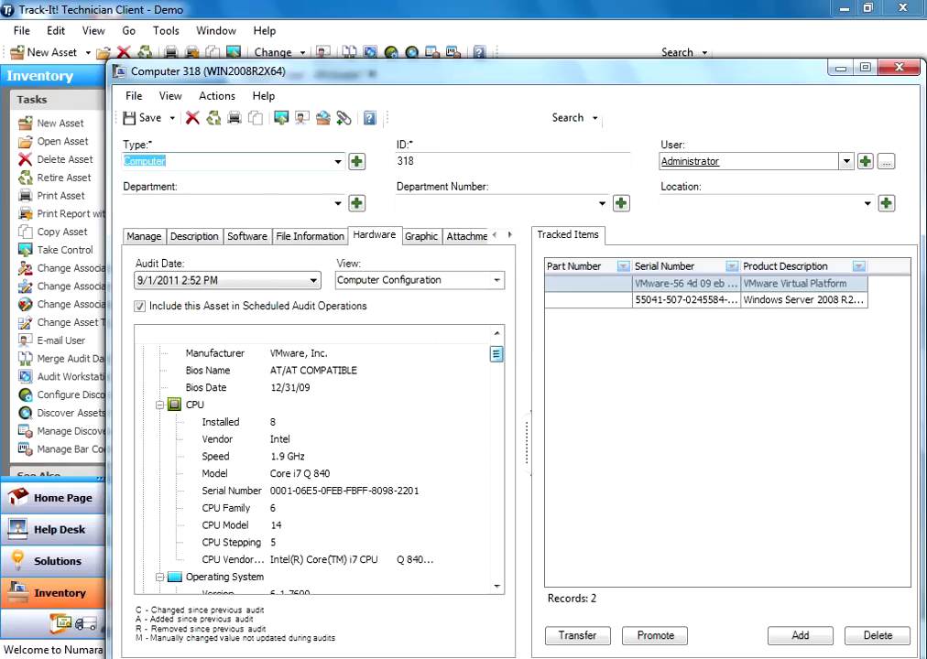
scroll(318, 458, "up", 2)
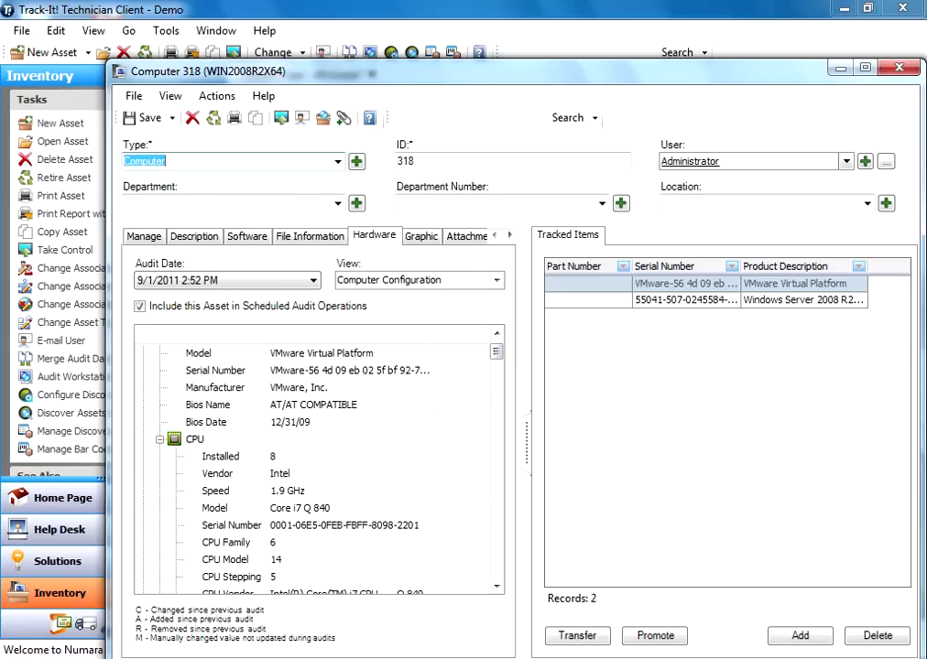
scroll(319, 458, "up", 2)
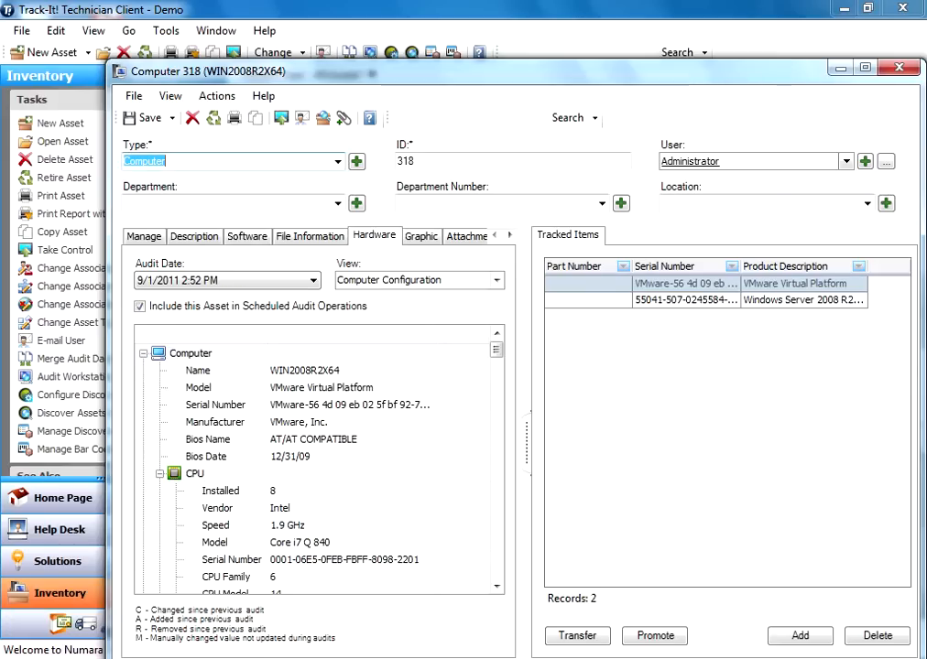
left_click(321, 371)
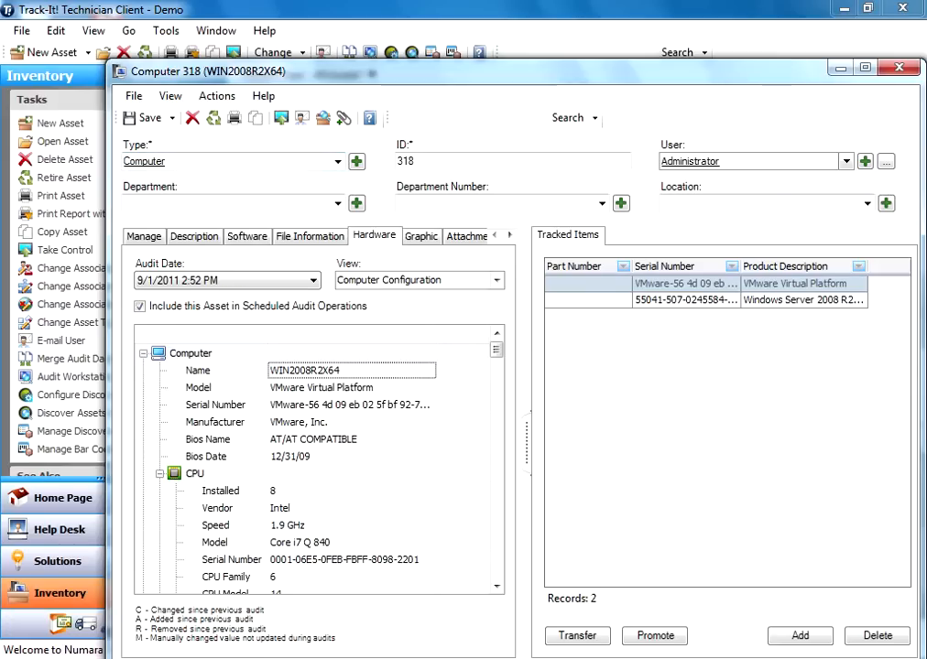
Review the WIN2008R2X64 record's captured file information and its software programs, files and titles.
left_click(310, 236)
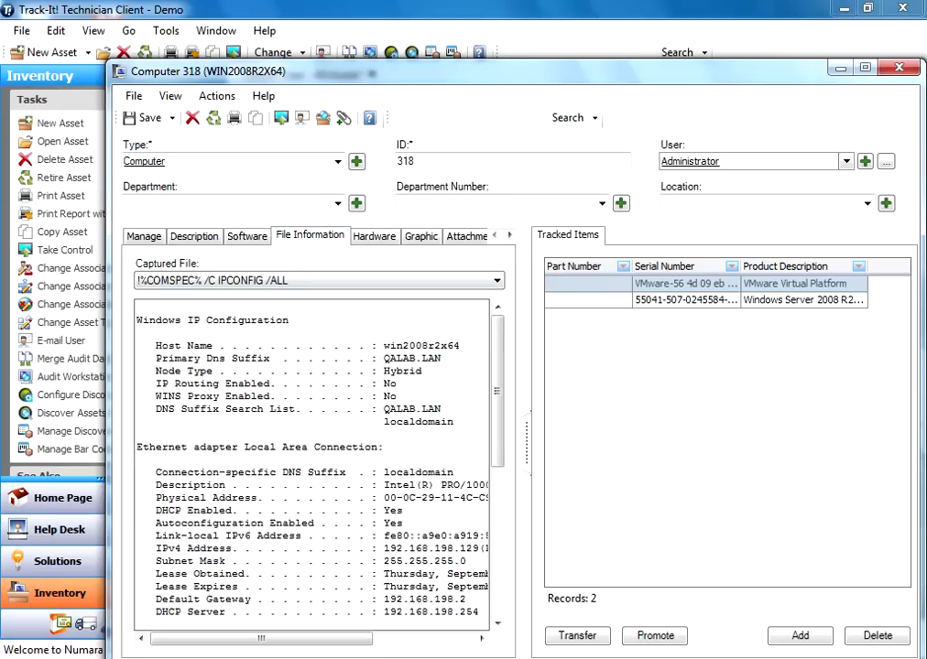
left_click(247, 236)
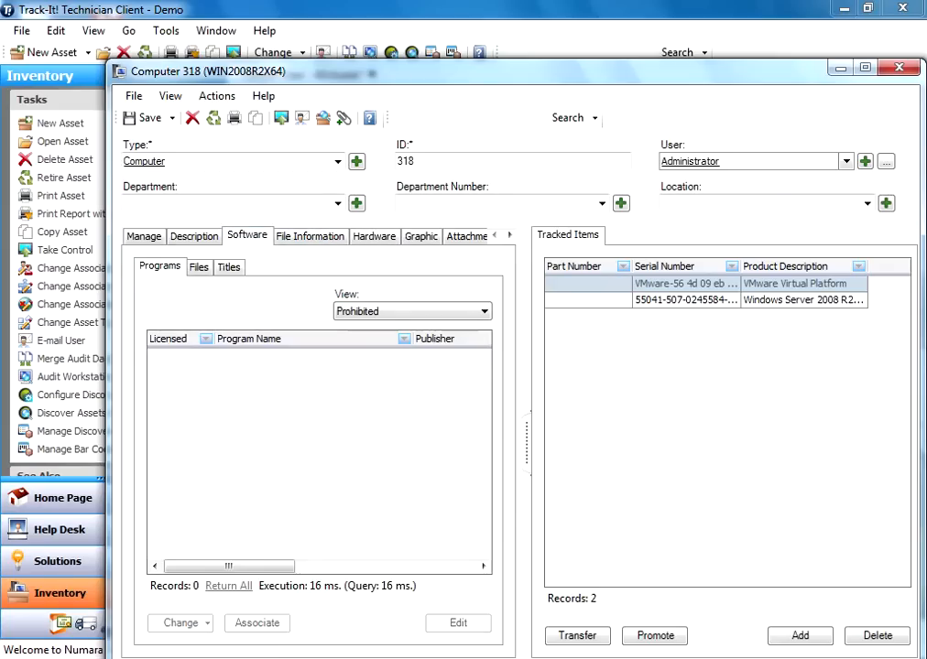
left_click(199, 266)
left_click(157, 357)
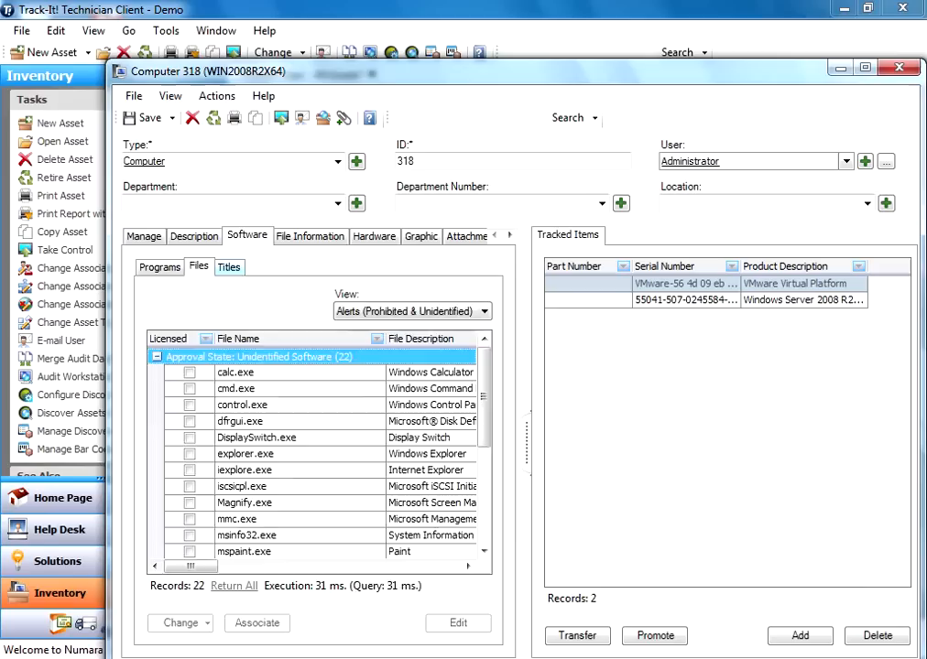
left_click(229, 266)
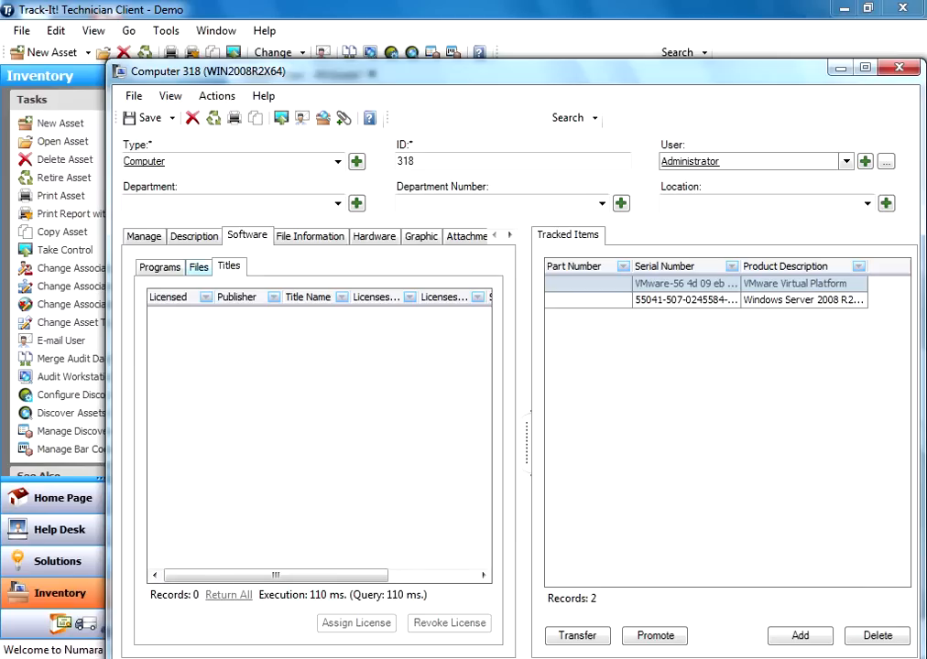
Review the WIN2008R2X64 record's software files and programs, its management fields and hardware configuration, and close the record.
left_click(198, 266)
left_click_drag(483, 397, 483, 476)
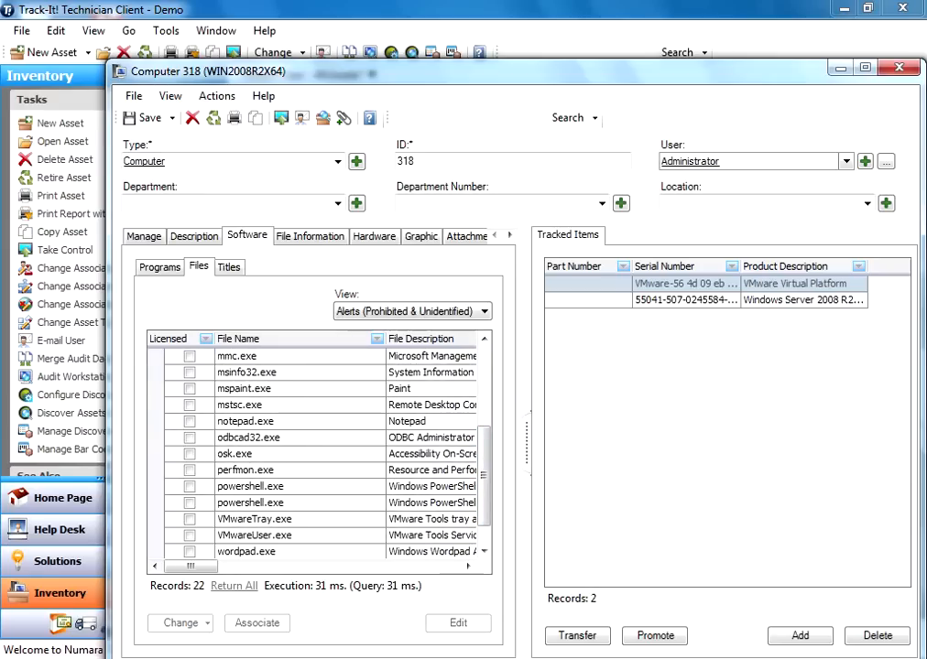
left_click(159, 266)
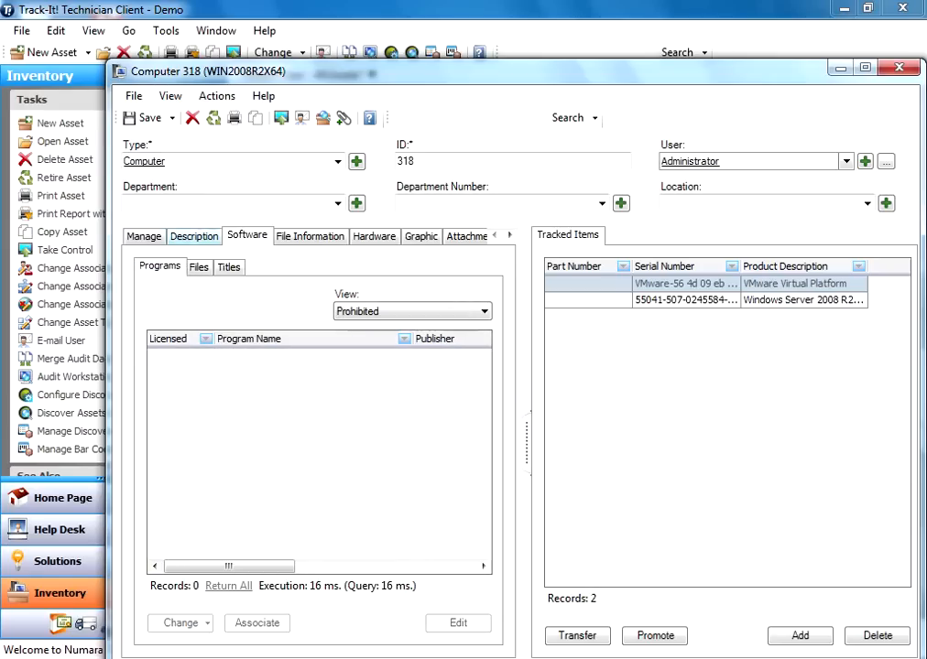
left_click(194, 236)
left_click(143, 236)
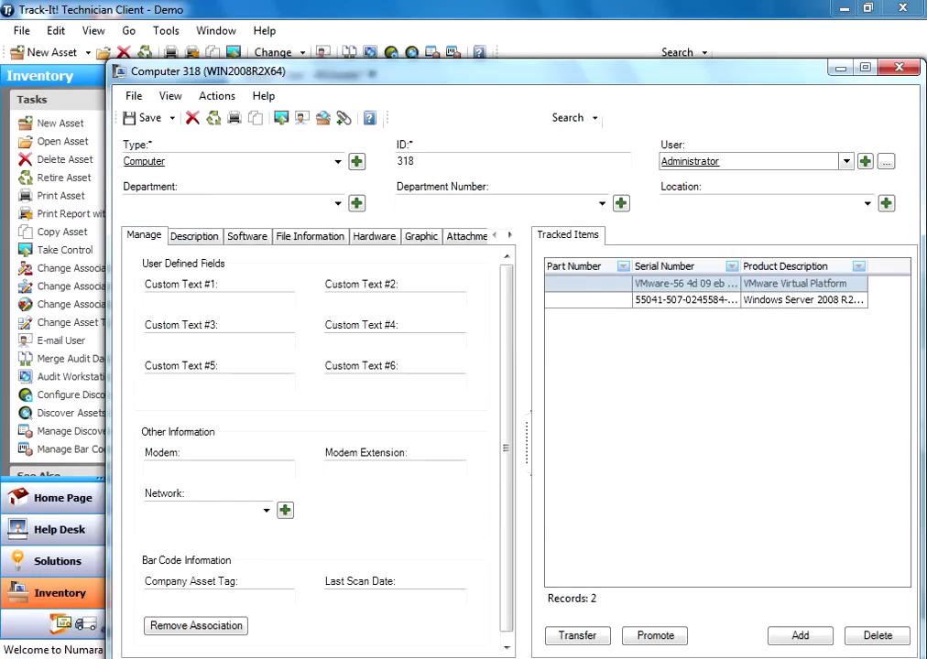
left_click(375, 236)
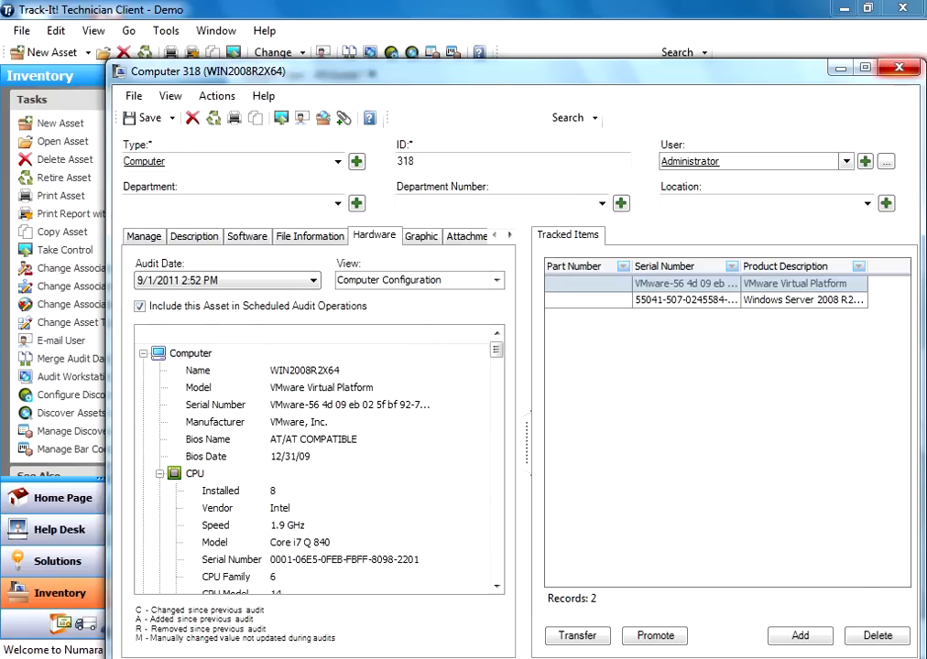
left_click(898, 67)
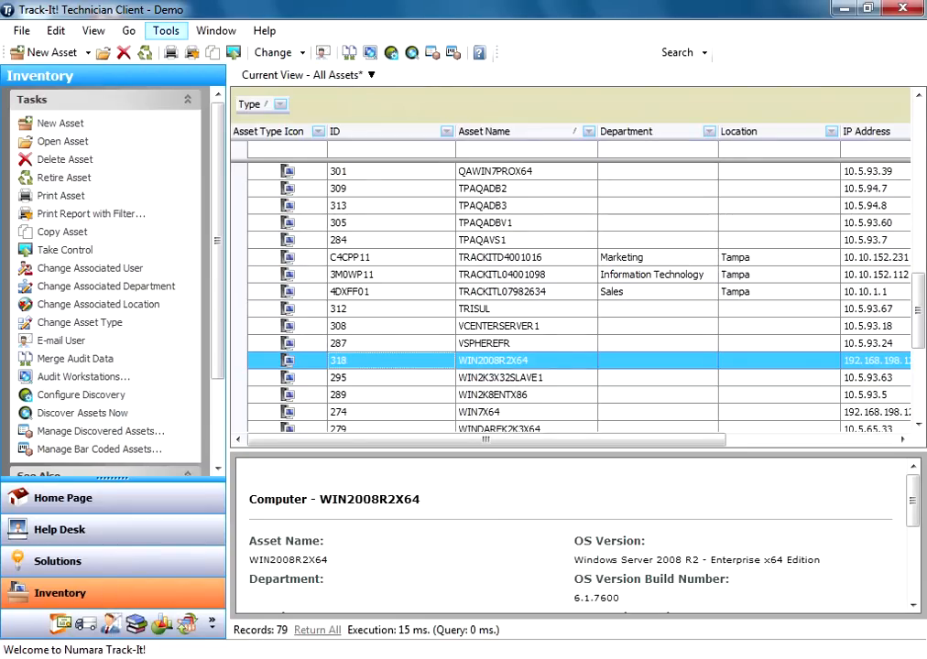
Open the Administration Console and compare the inventory auditing settings for Audit Execution, User Interaction and Execution Dates.
left_click(165, 30)
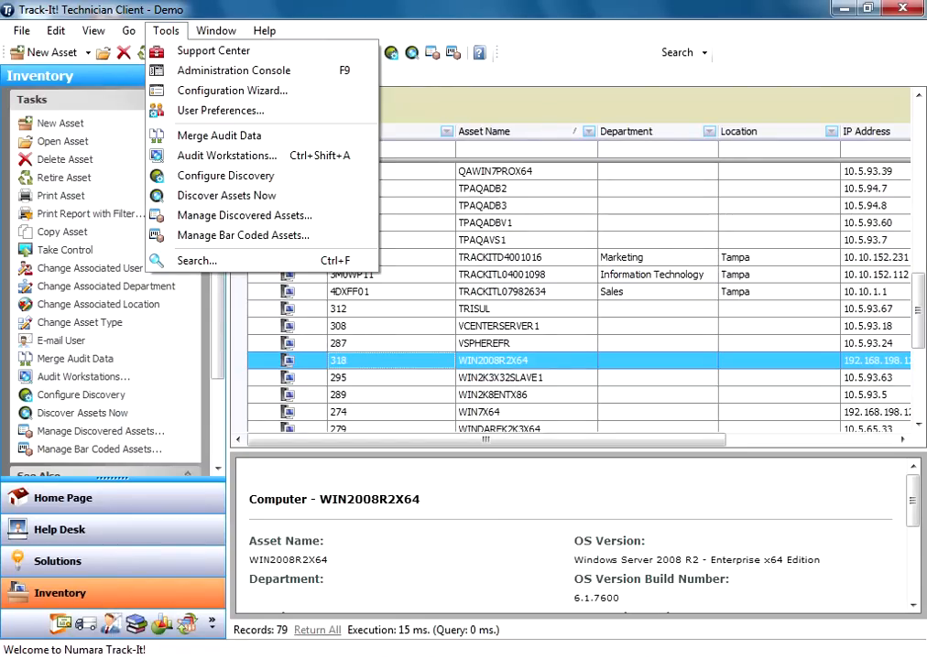
left_click(219, 70)
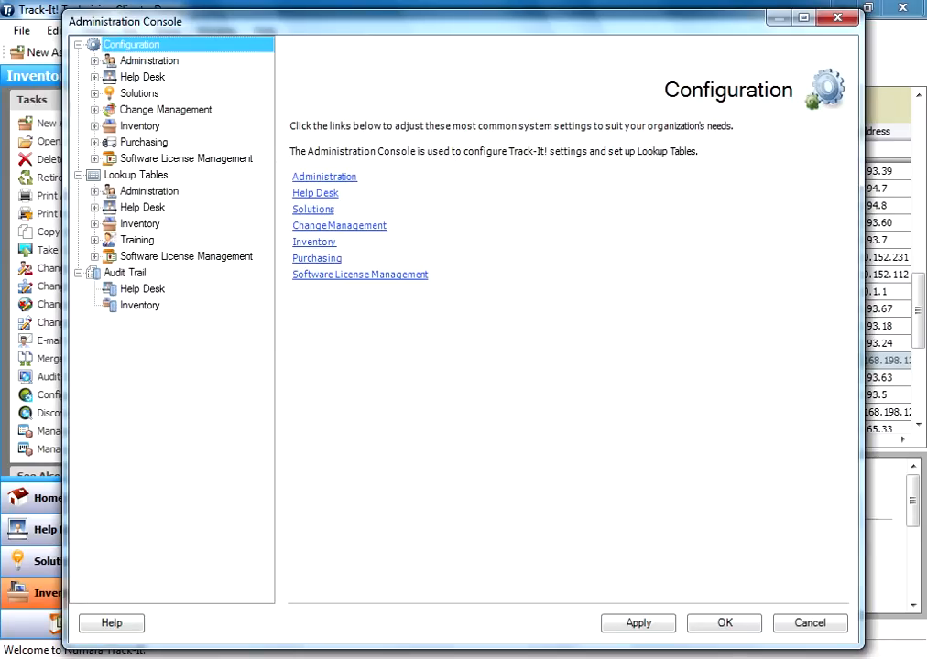
left_click(95, 126)
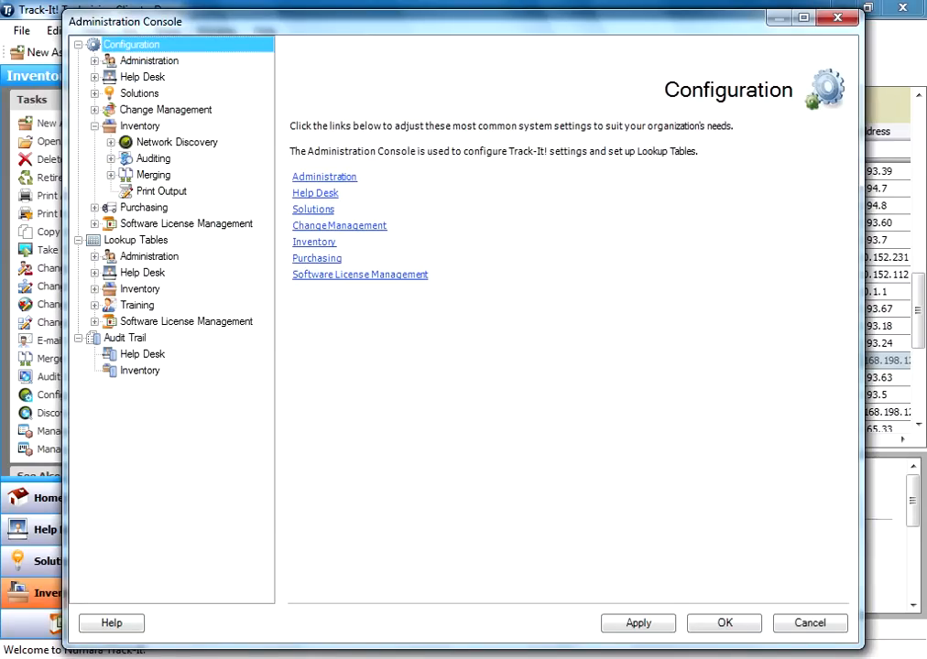
left_click(111, 159)
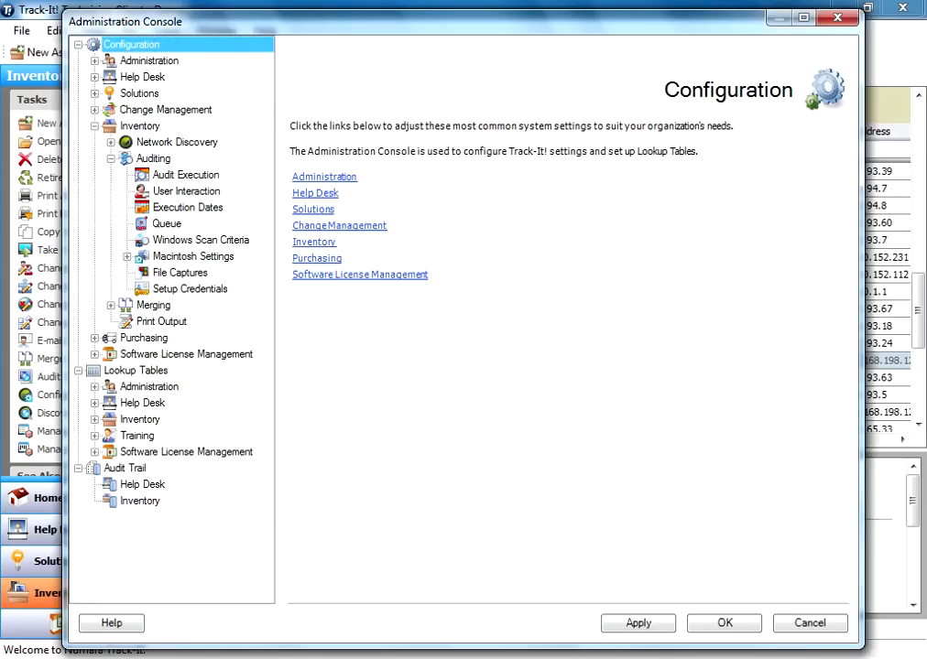
left_click(186, 175)
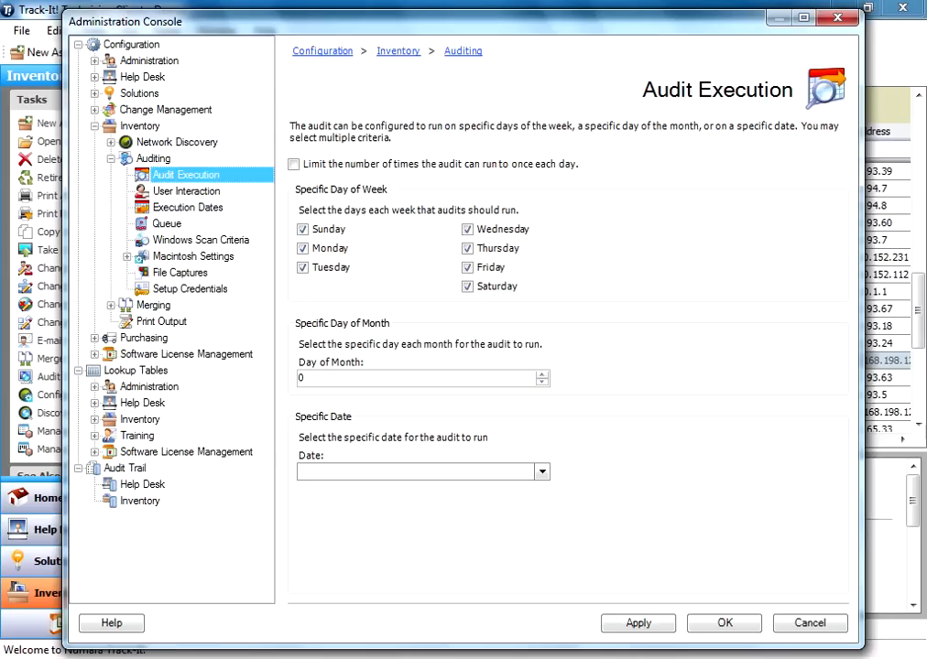
left_click(186, 192)
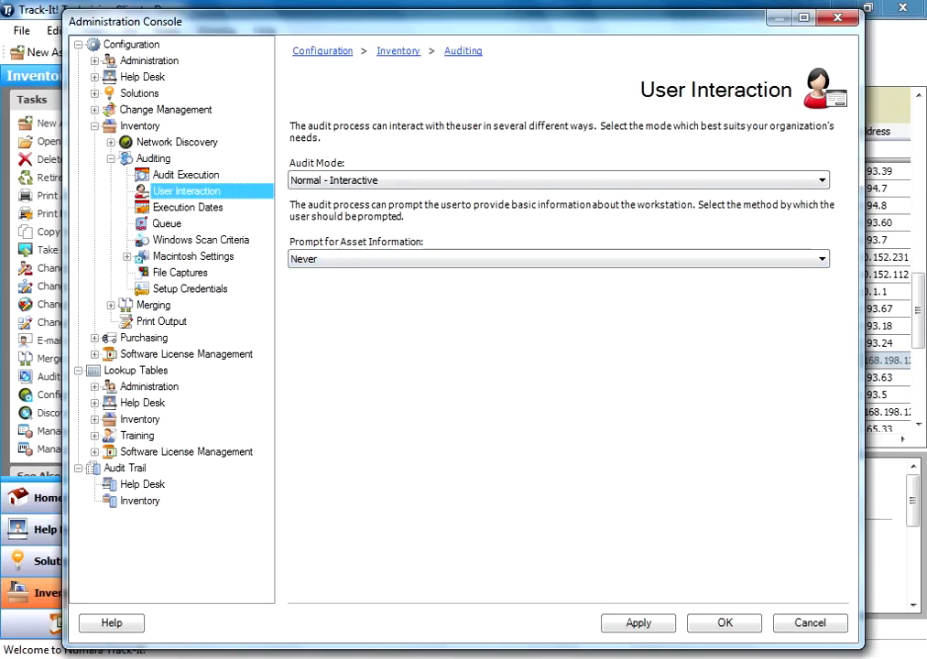
left_click(188, 208)
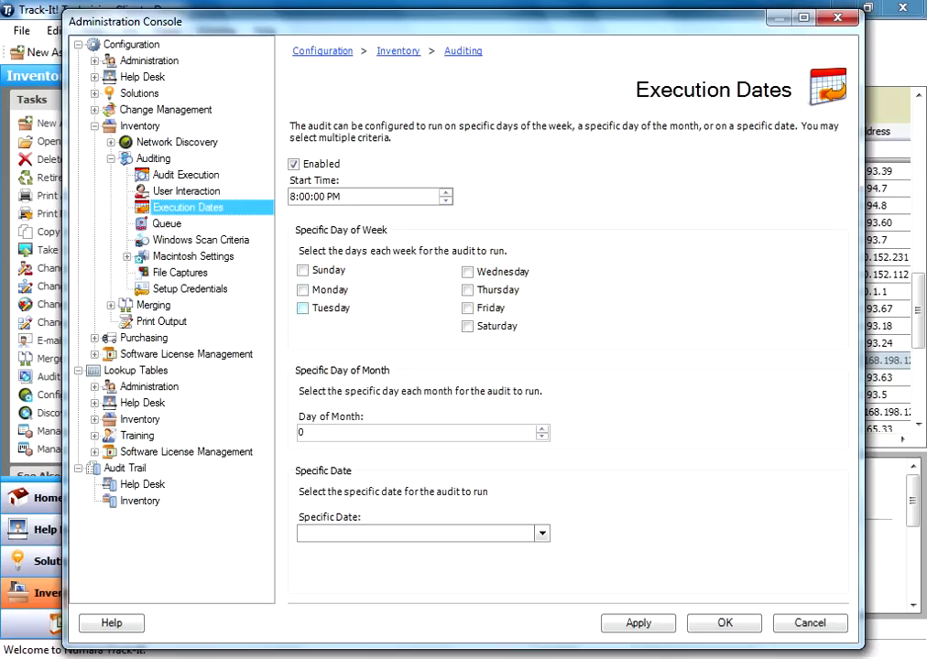
left_click(185, 175)
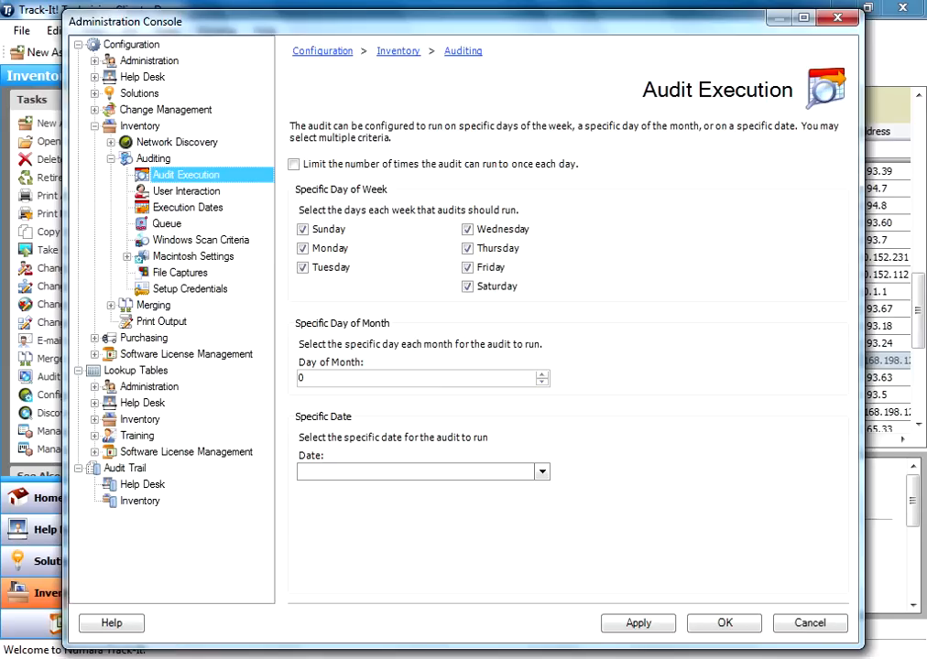
left_click(188, 208)
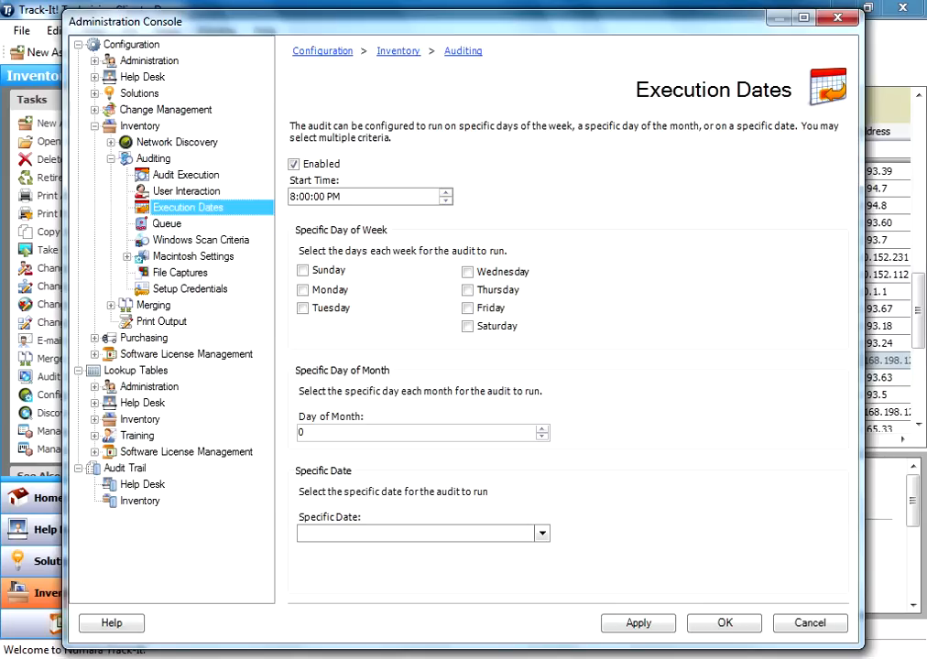
Examine the scheduled audit queue's current entries and its history of completed audits.
left_click(166, 223)
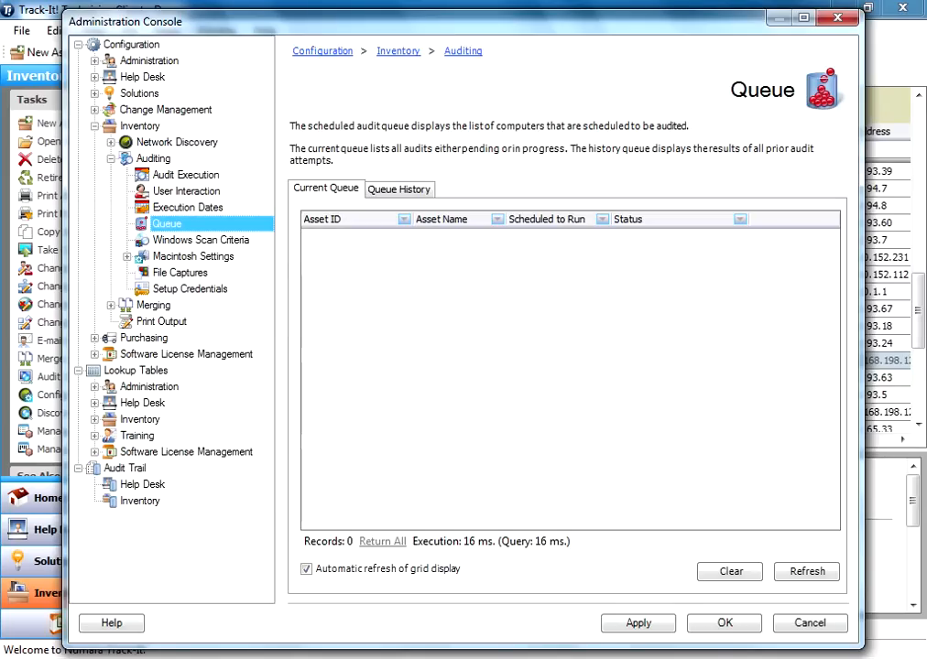
left_click(399, 189)
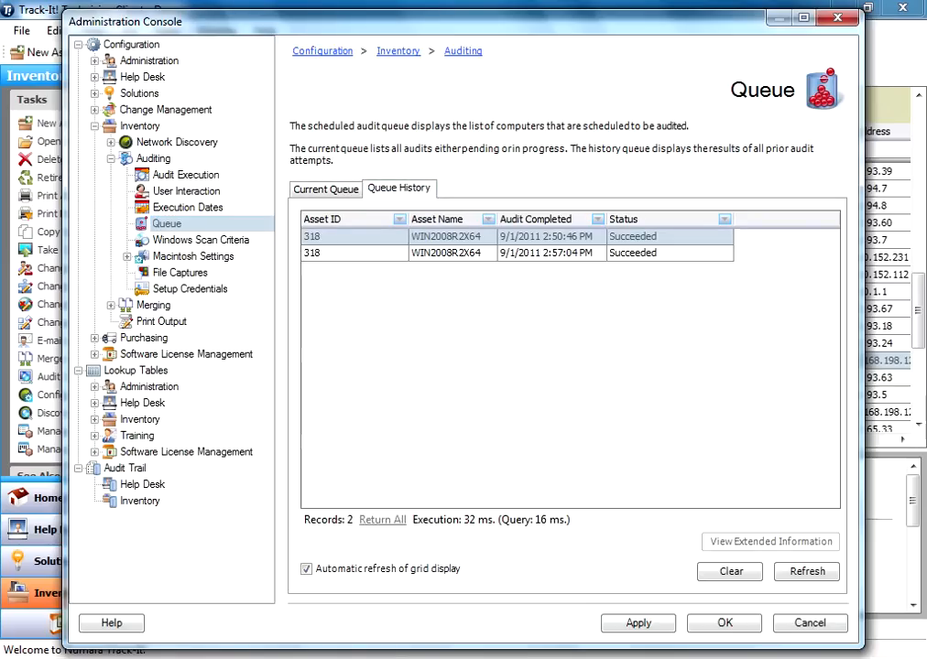
left_click(326, 190)
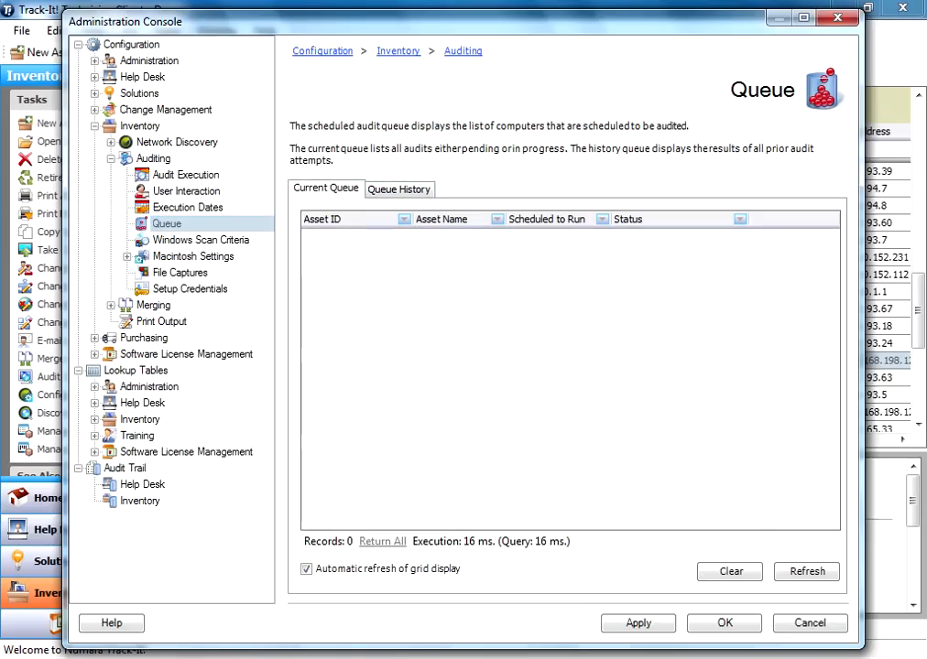
Check the Windows Scan Criteria and Setup Credentials auditing settings, and close the Administration Console accepting its settings.
left_click(201, 240)
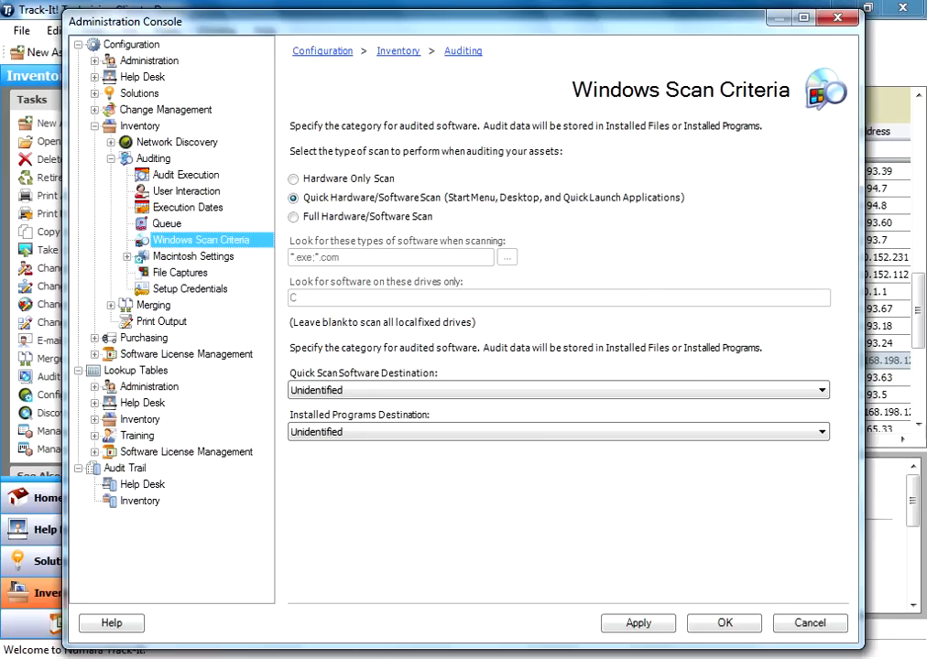
left_click(189, 289)
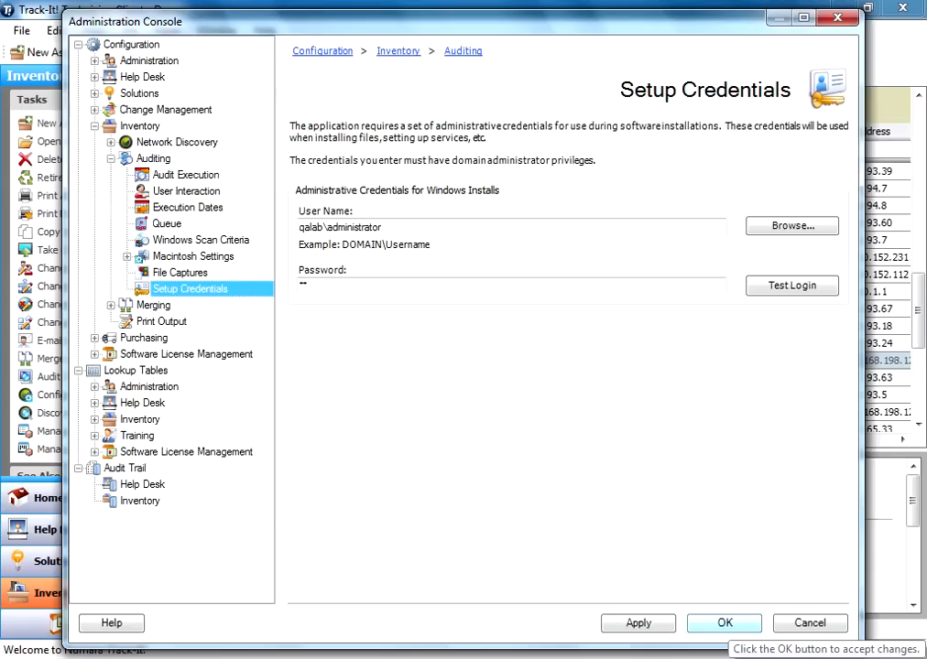
left_click(724, 623)
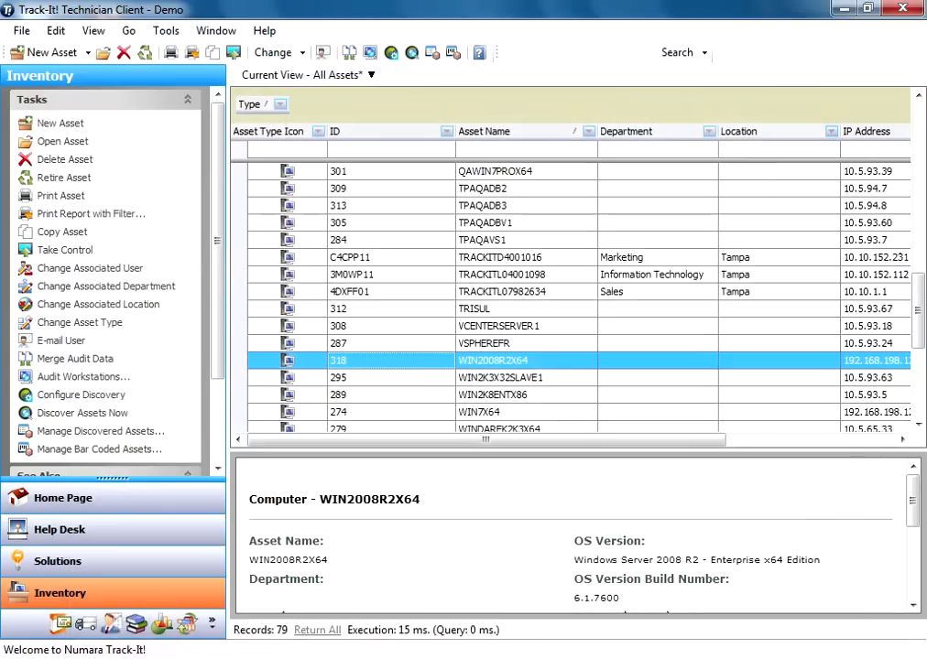